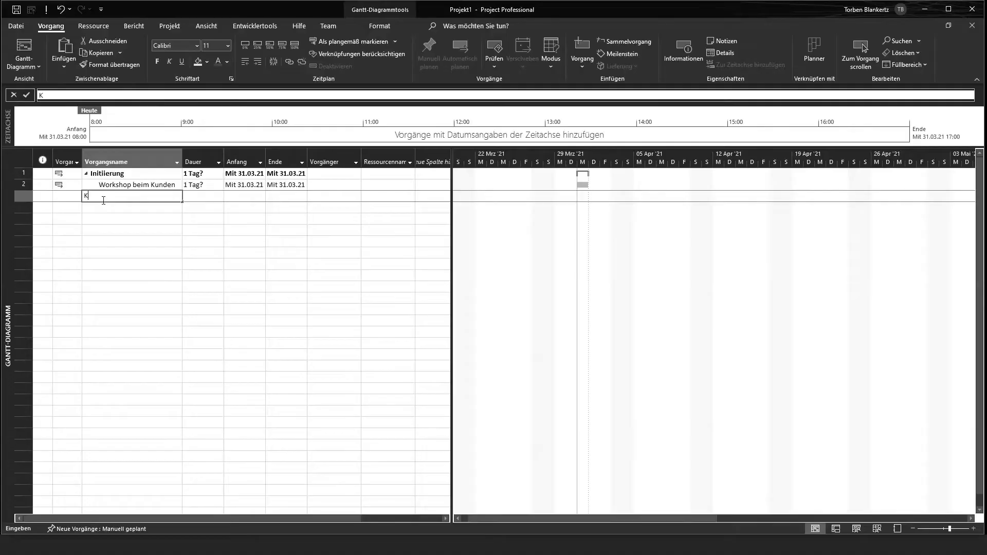
# Add the Konzepterstellung and Abnahme tasks, then start linking the project to a Planner plan.
pyautogui.write('onzepterstellung')
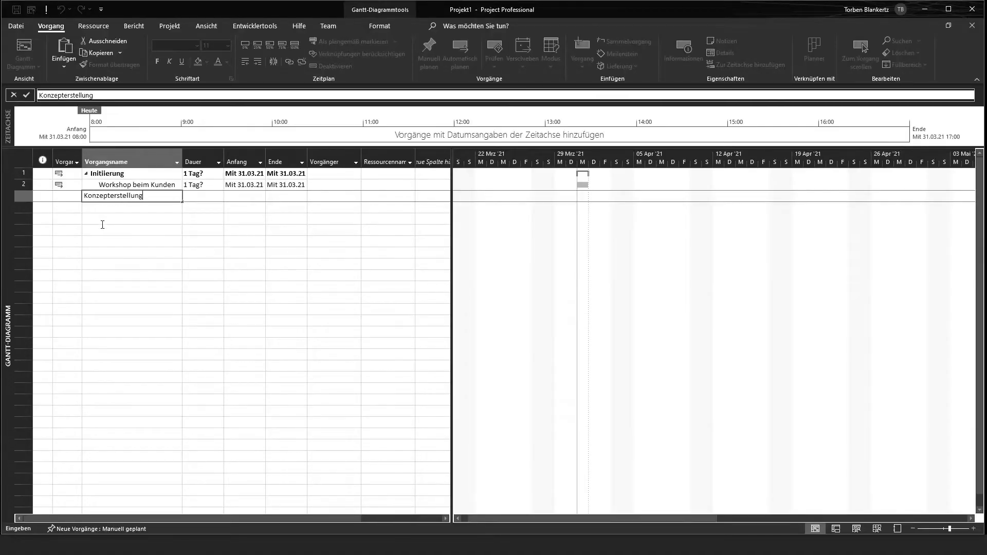
pyautogui.press('Return')
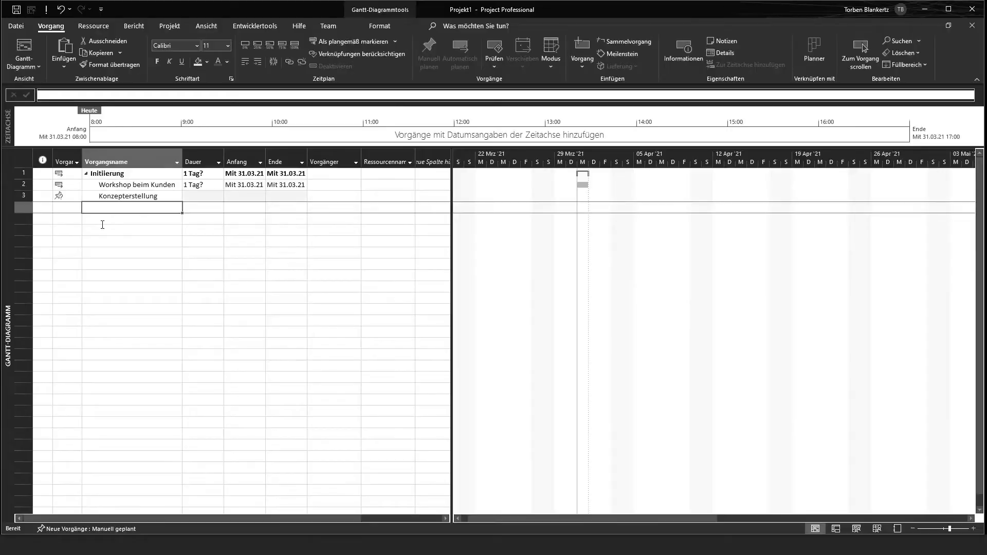
pyautogui.write('Abnahme')
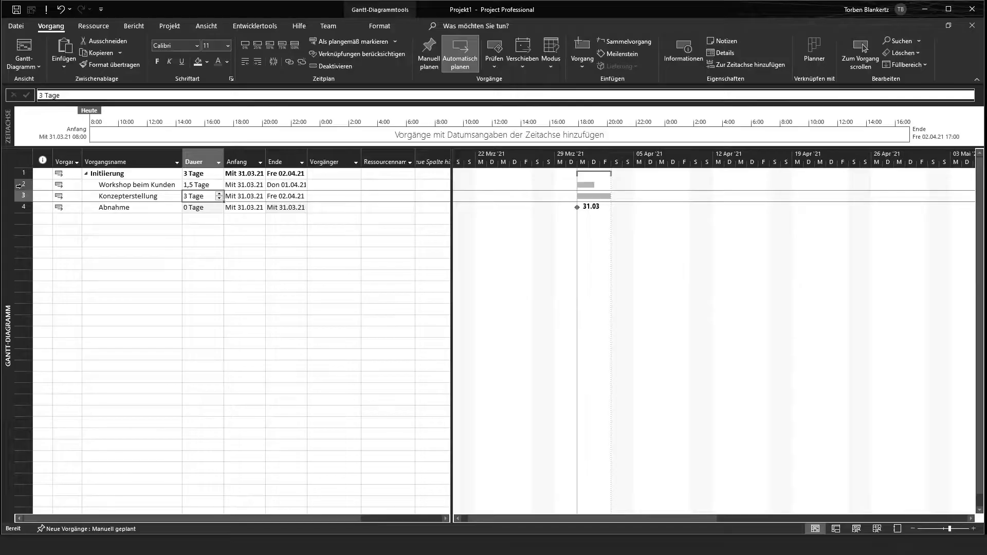
pyautogui.click(129, 186)
pyautogui.click(810, 59)
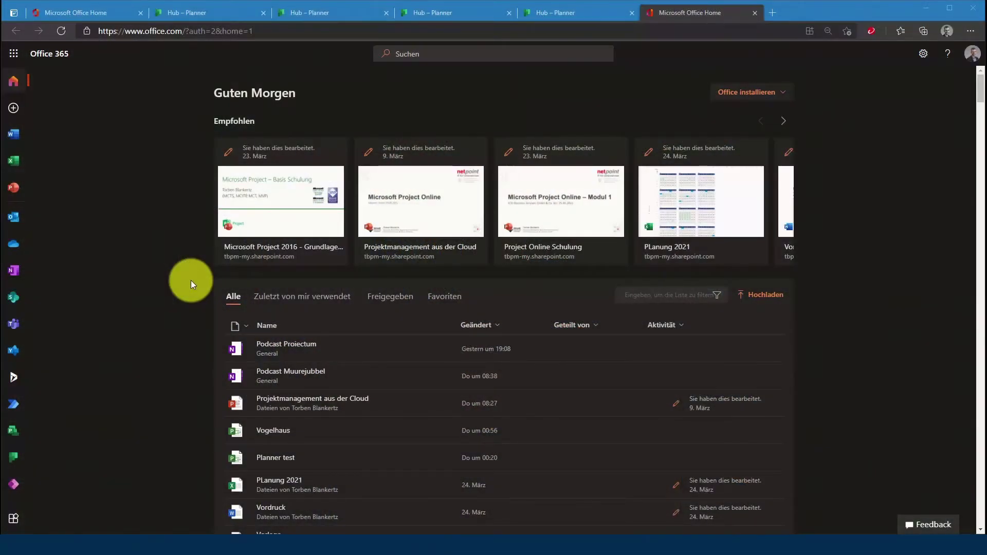
# Go to Microsoft Planner from the Office 365 app launcher.
pyautogui.click(14, 54)
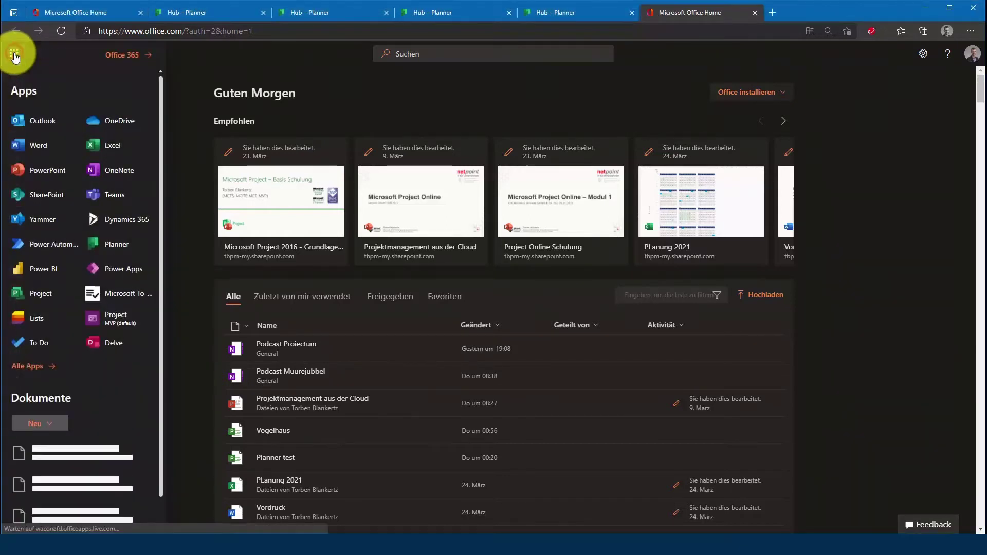
pyautogui.click(117, 246)
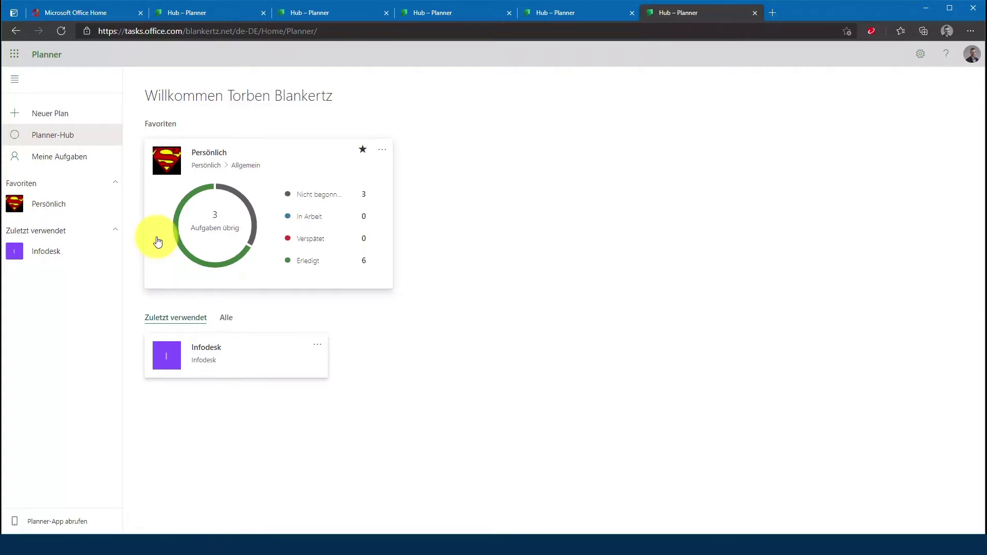
# Start a new plan named 'Webcast YouTube' with the Extern sensitivity label.
pyautogui.click(70, 118)
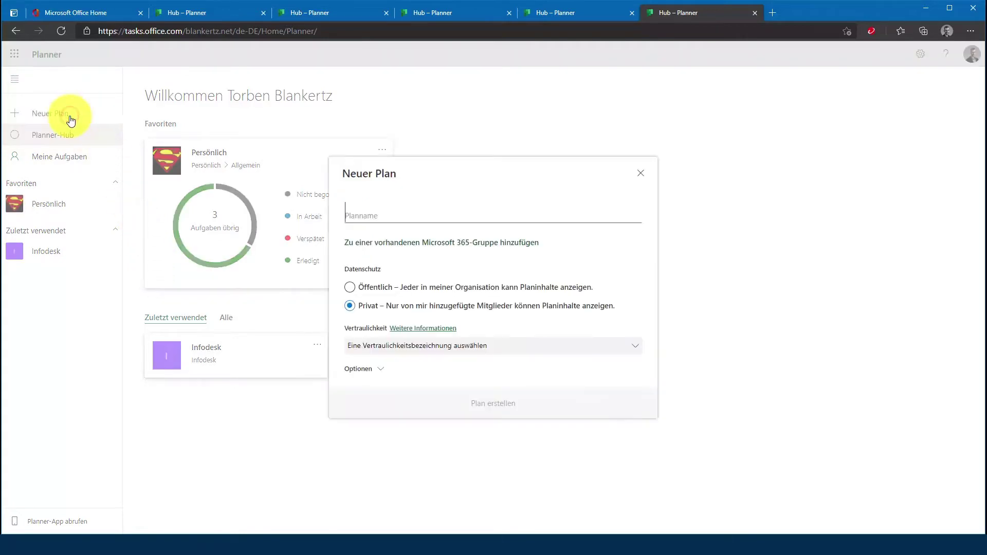
pyautogui.click(365, 215)
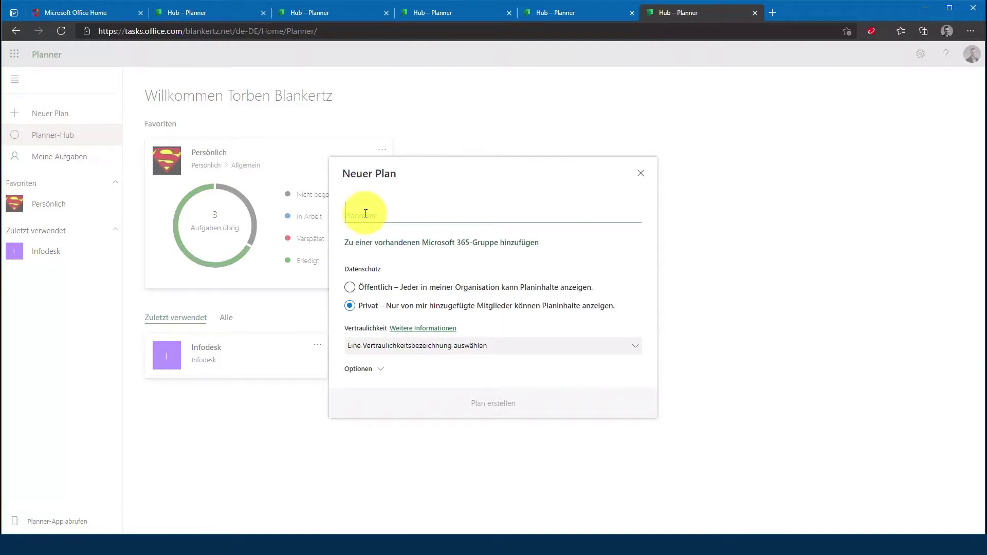
pyautogui.write('Webcast ')
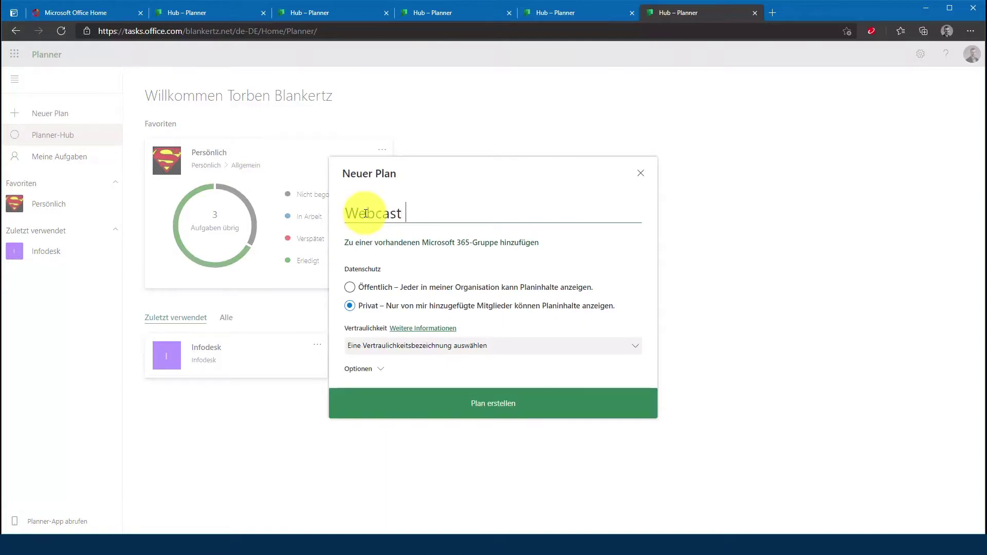
pyautogui.write('YouTube')
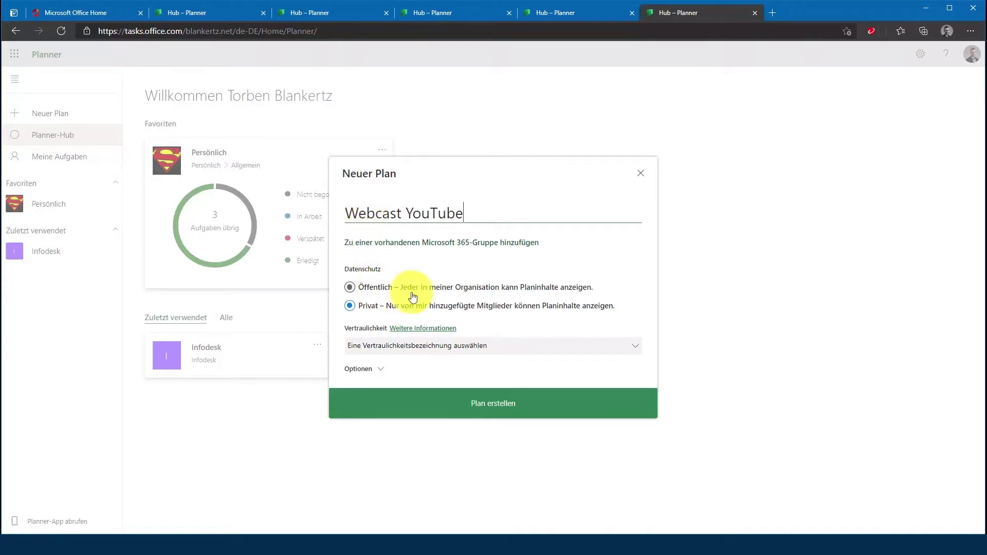
pyautogui.click(637, 351)
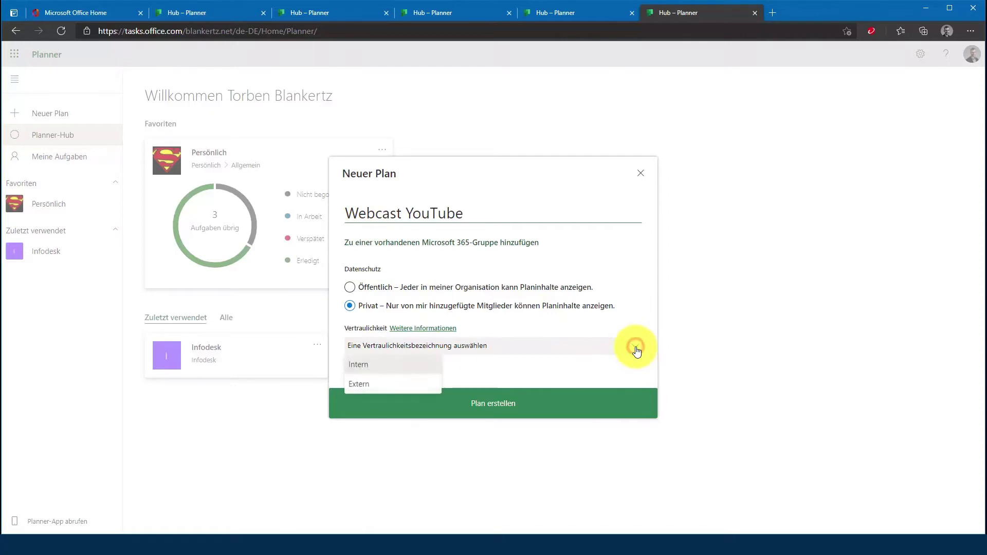
pyautogui.click(371, 387)
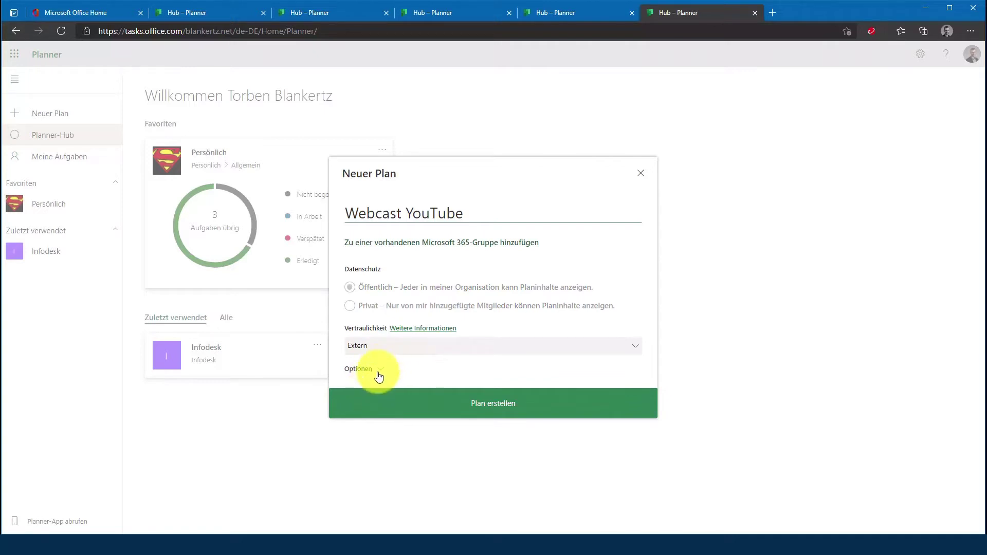
# Paste a group description, prefix it with an exclamation emoji, and create the Webcast YouTube plan.
pyautogui.click(380, 373)
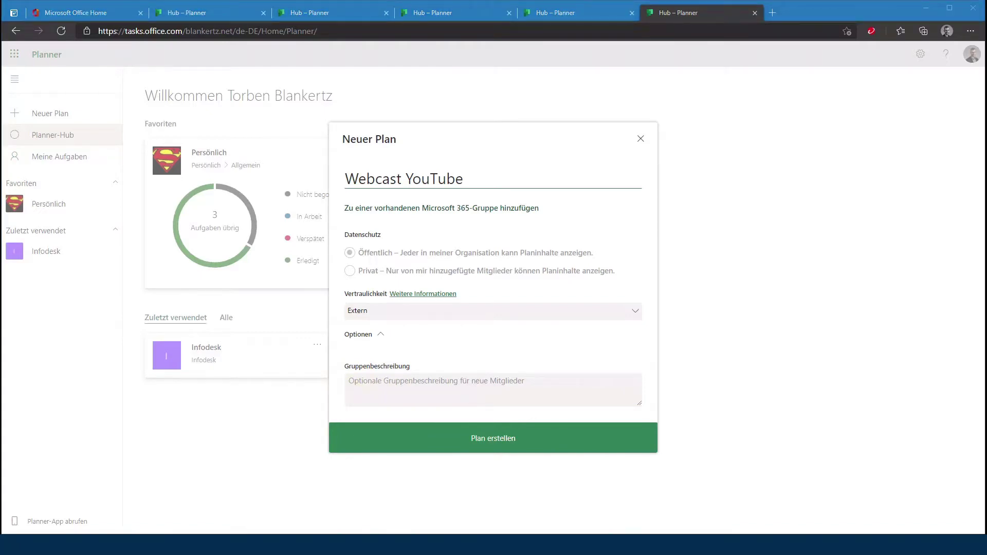
pyautogui.click(357, 381)
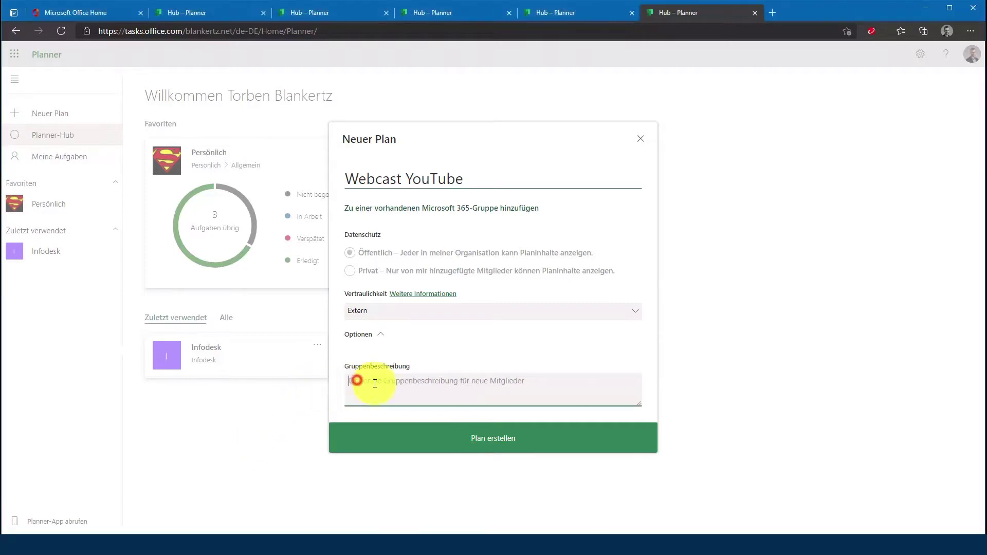
pyautogui.write('Das ist eine Demogruppe für den Youtube Webcast und kann danach gerne wieder gelöscht werden.')
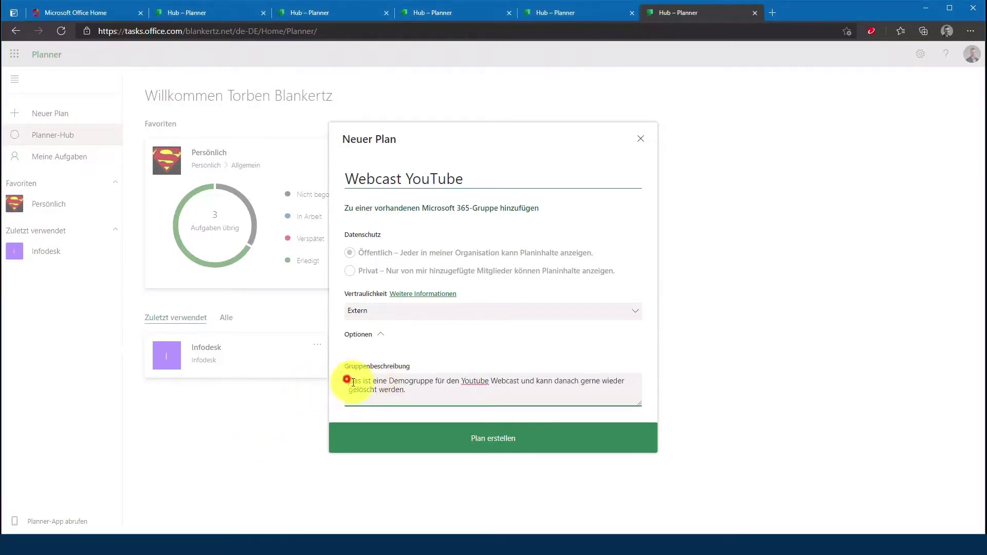
pyautogui.click(353, 382)
pyautogui.press('super+period')
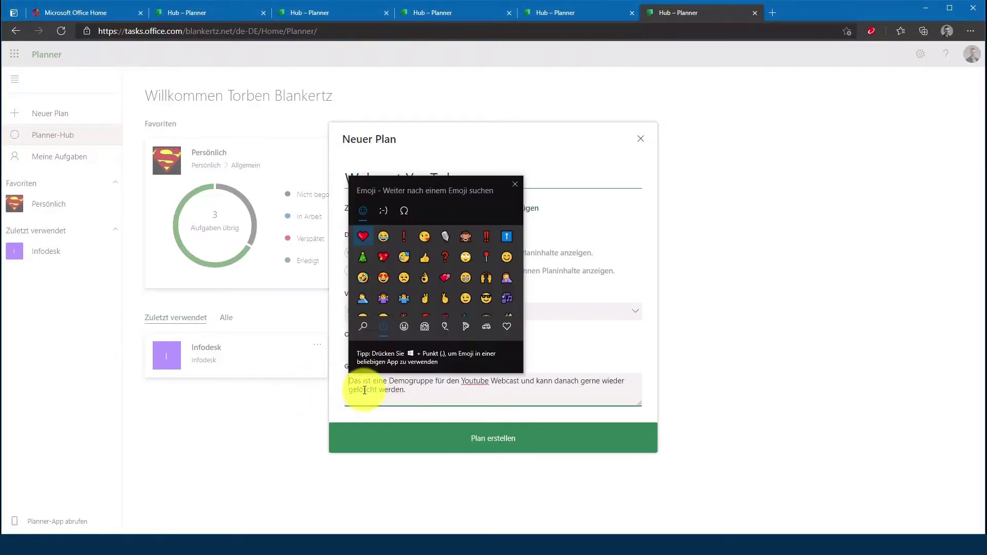
pyautogui.press('Right')
pyautogui.press('Right')
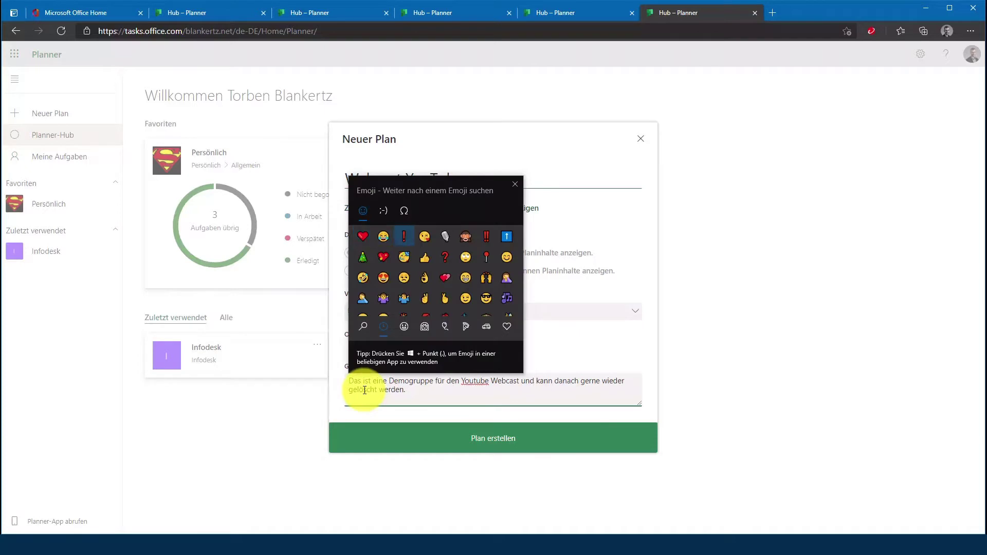
pyautogui.press('Return')
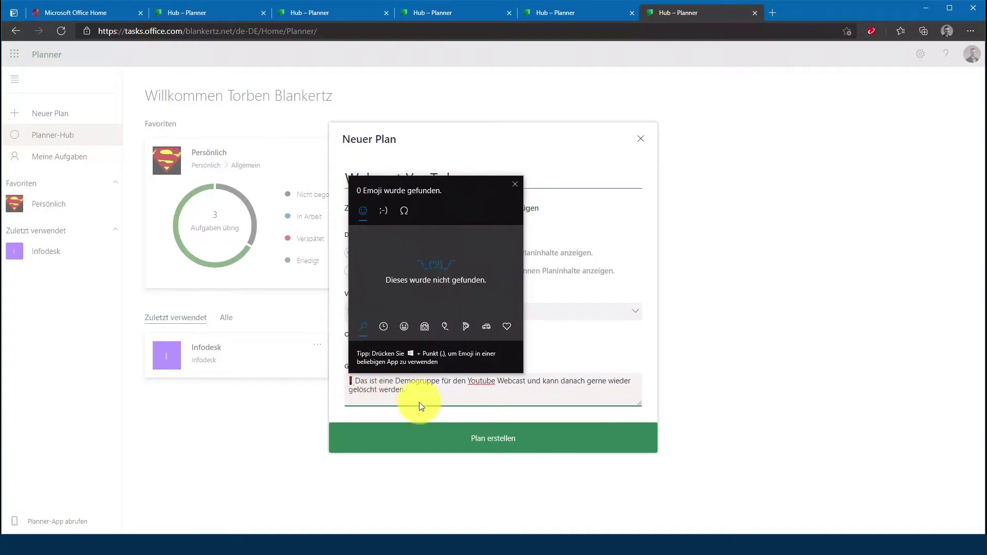
pyautogui.click(419, 394)
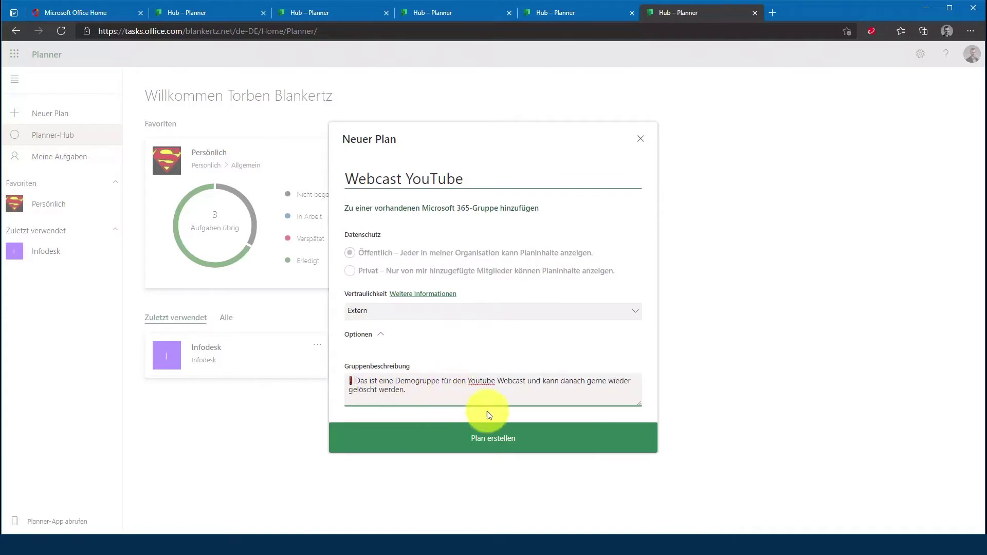
pyautogui.click(492, 441)
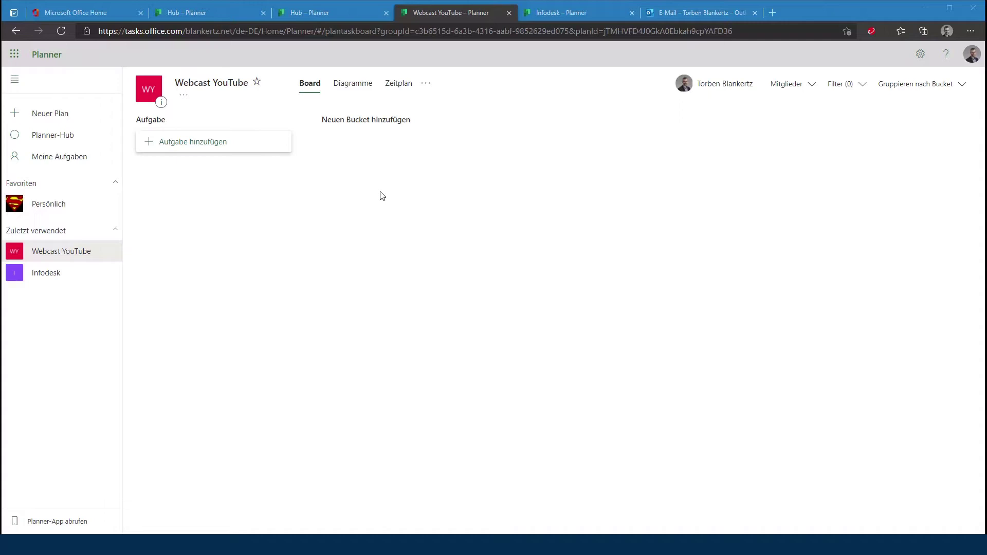
# In the plan settings, preview several board backgrounds and settle on the white mosaic.
pyautogui.click(426, 85)
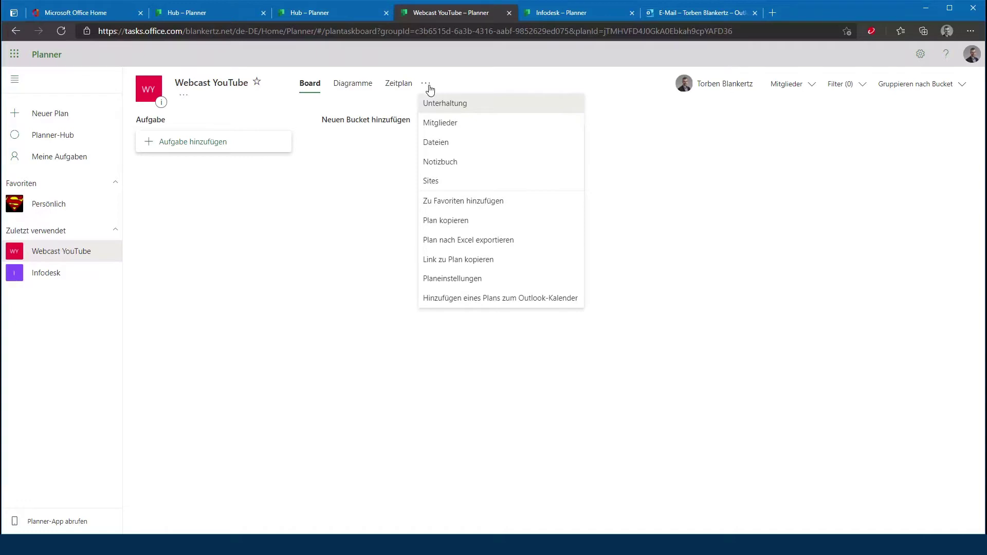
pyautogui.click(467, 281)
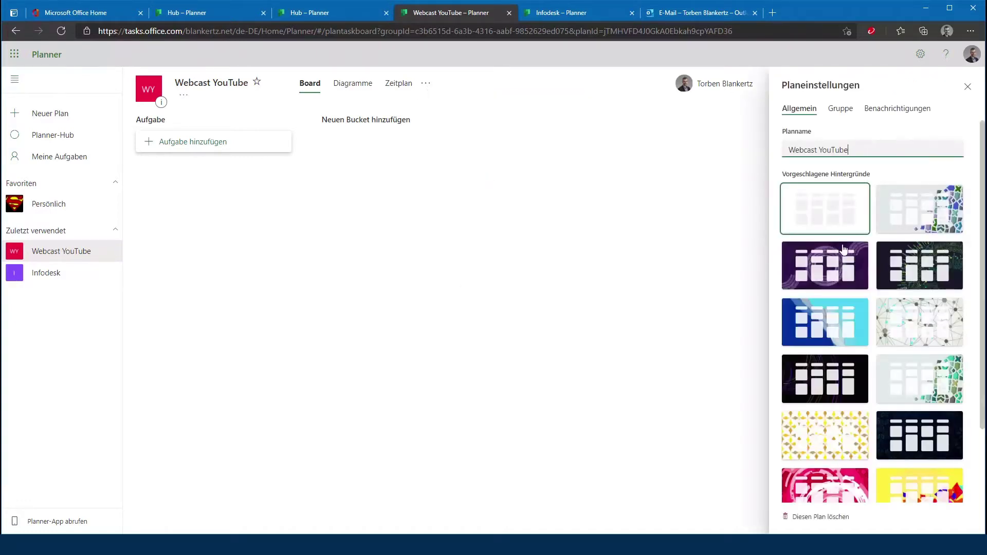
pyautogui.click(920, 327)
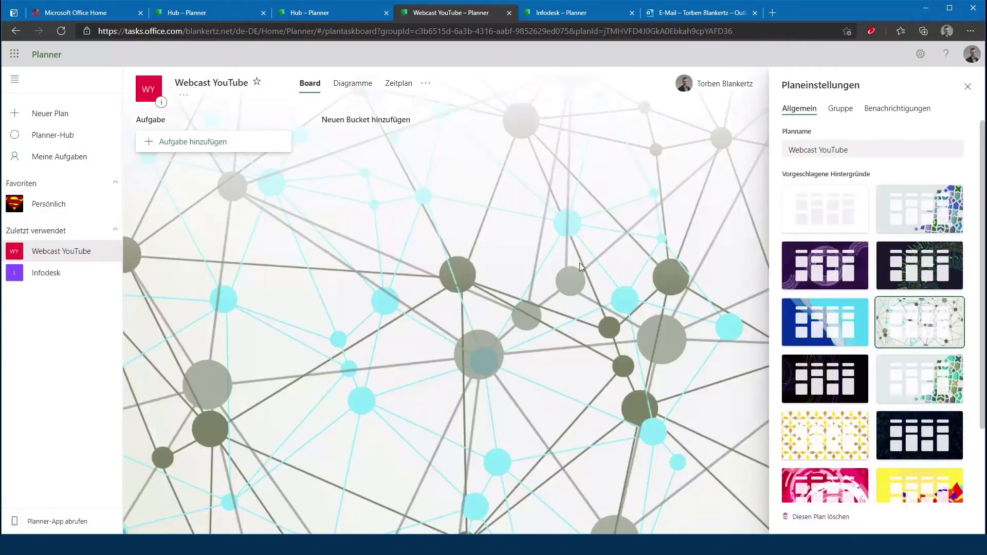
pyautogui.click(818, 378)
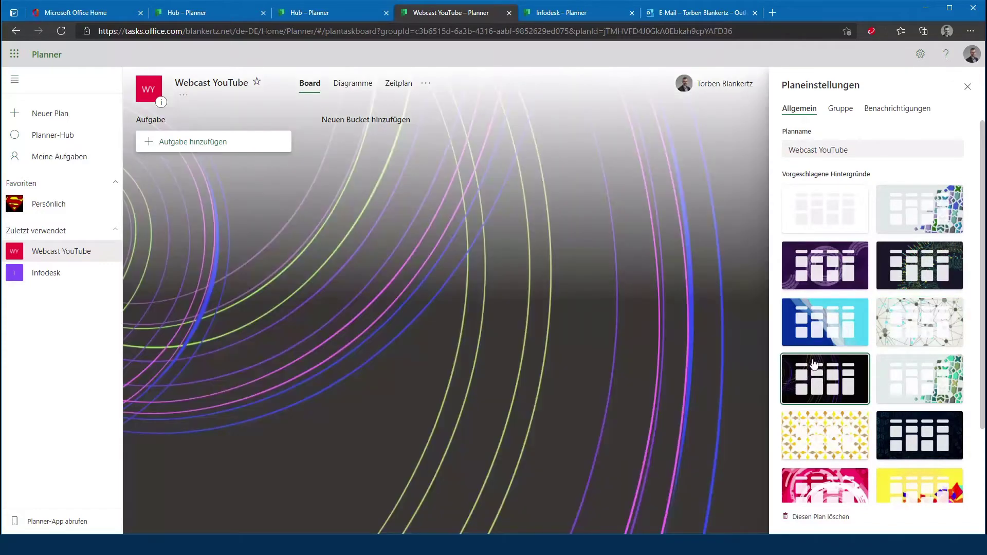
pyautogui.scroll(-2, 873, 409)
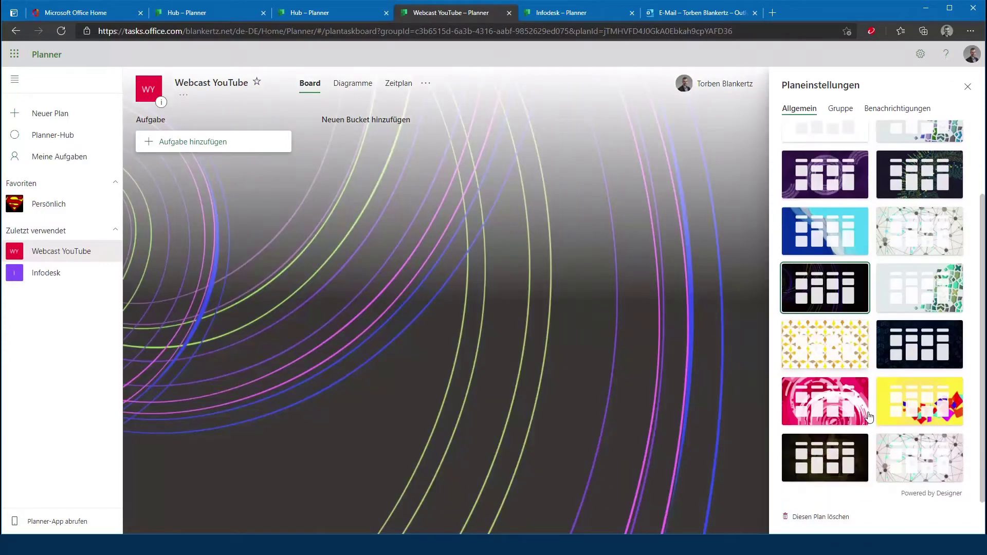
pyautogui.click(897, 463)
pyautogui.click(842, 466)
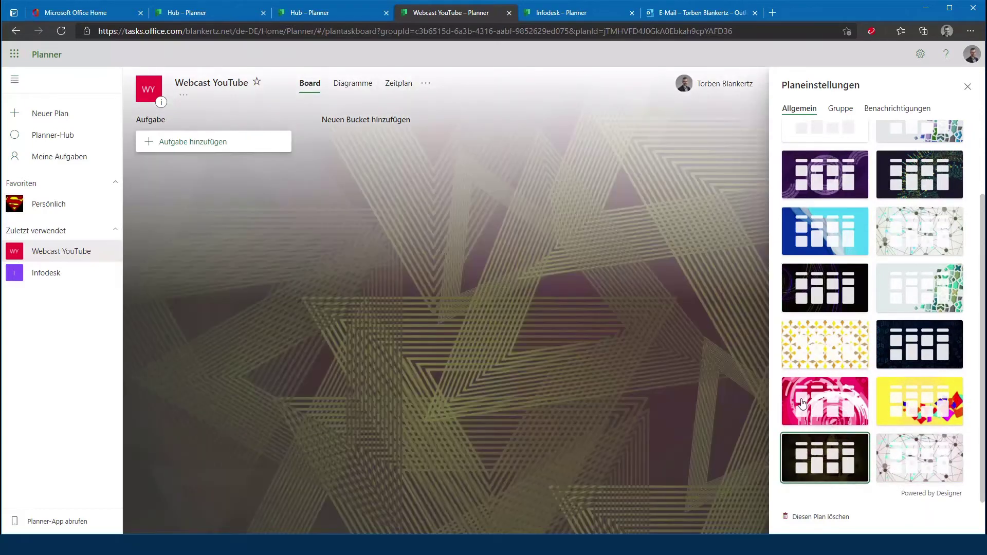
pyautogui.click(806, 230)
pyautogui.scroll(2, 823, 232)
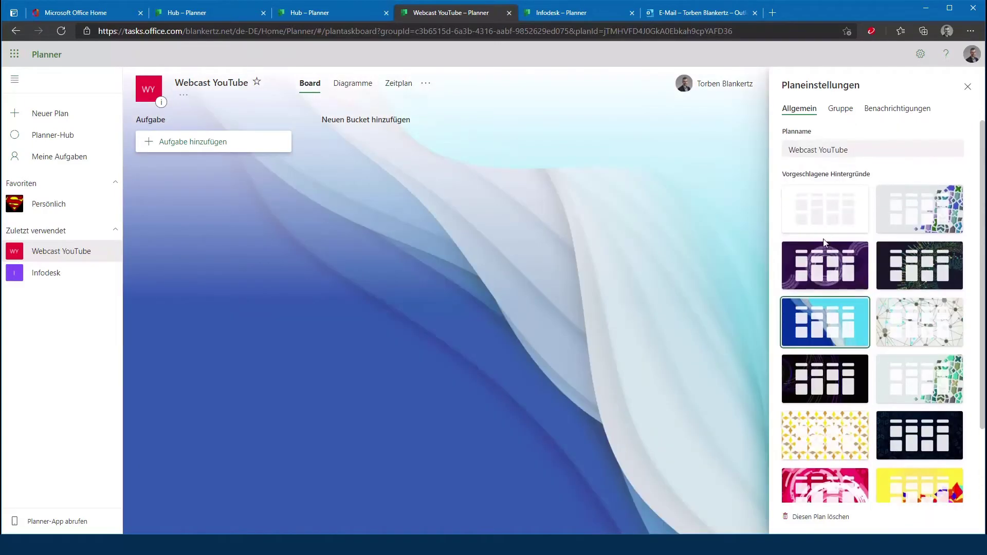
pyautogui.click(897, 219)
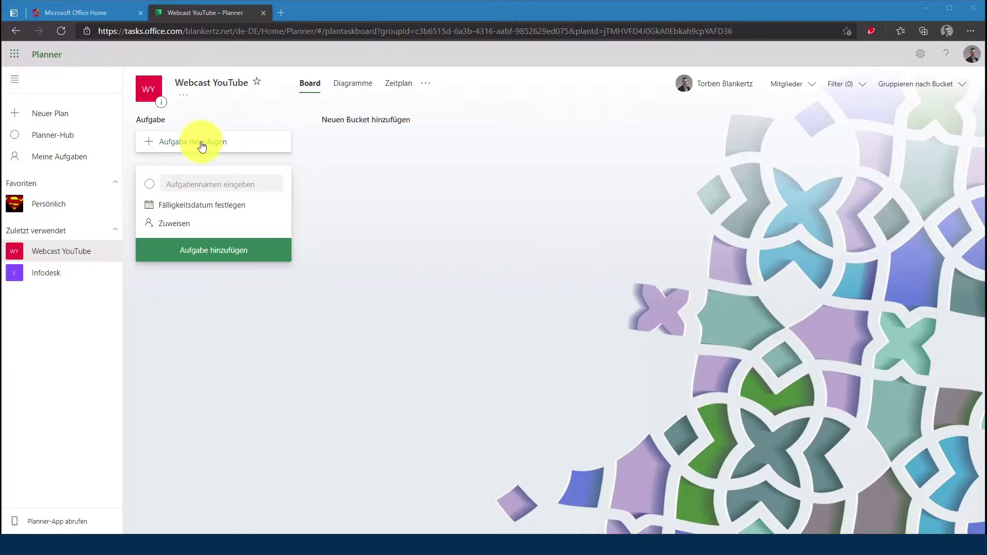
# Open Project for the web from the app launcher's Alle Apps list.
pyautogui.click(15, 57)
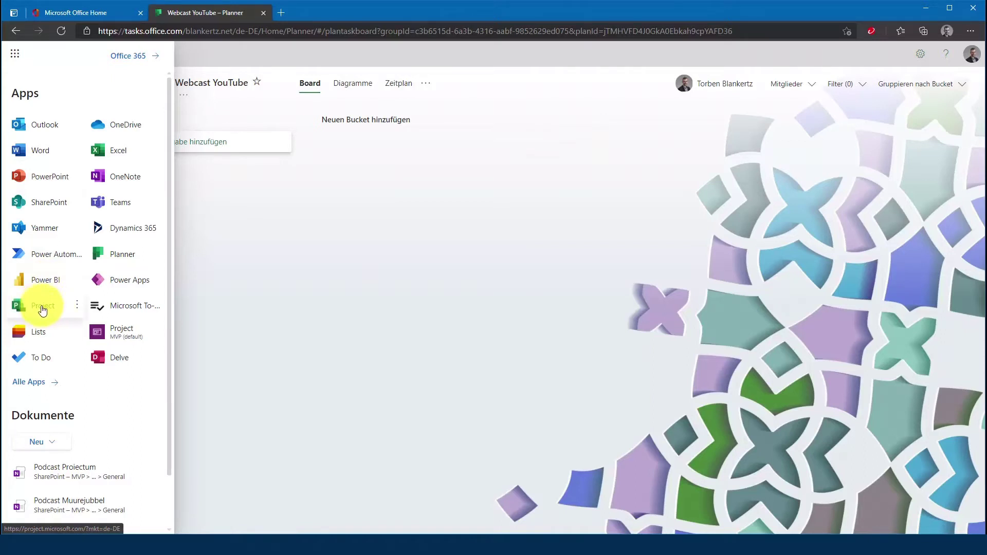
pyautogui.click(36, 384)
pyautogui.scroll(-3, 62, 291)
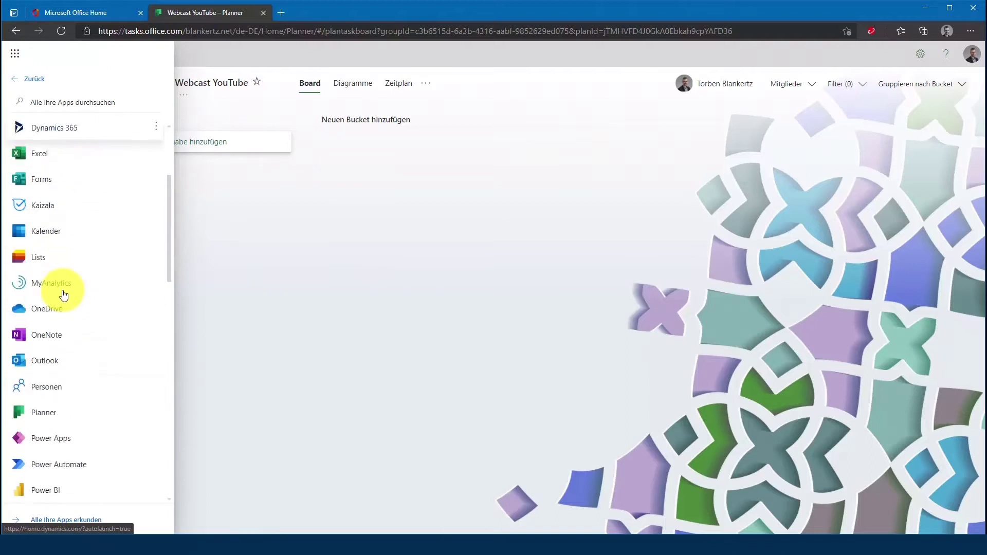
pyautogui.scroll(-3, 62, 340)
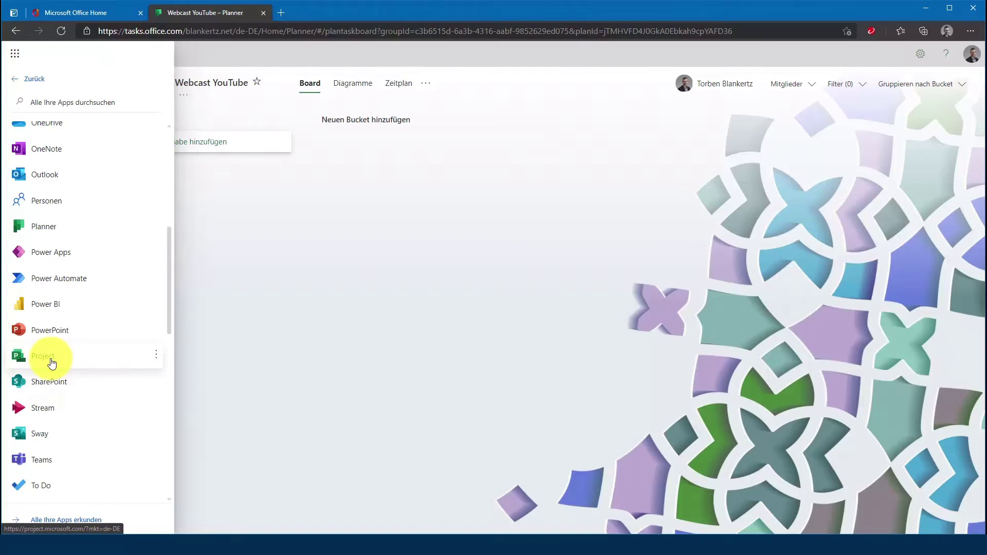
pyautogui.click(52, 363)
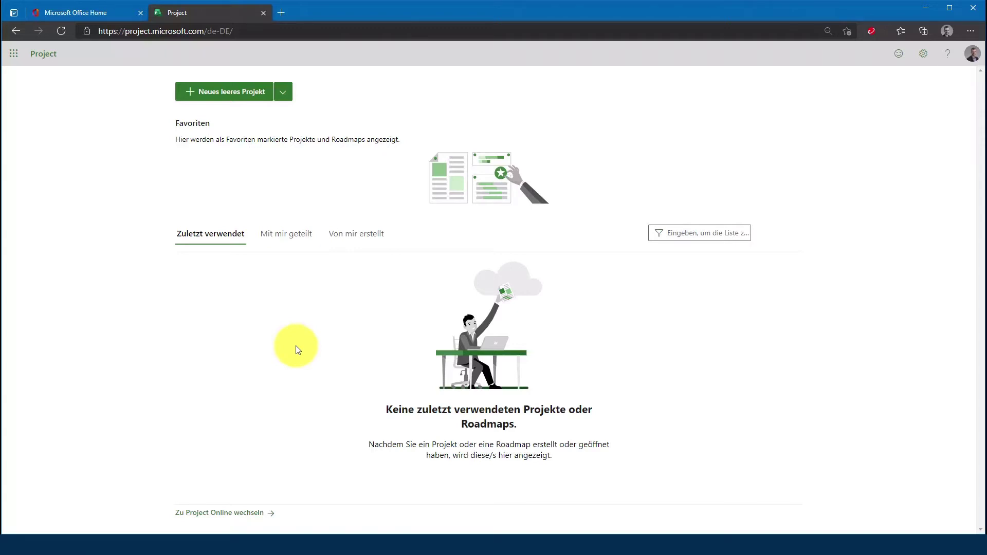
# Open the Project Online site in a new tab from the Project start page.
pyautogui.click(230, 513)
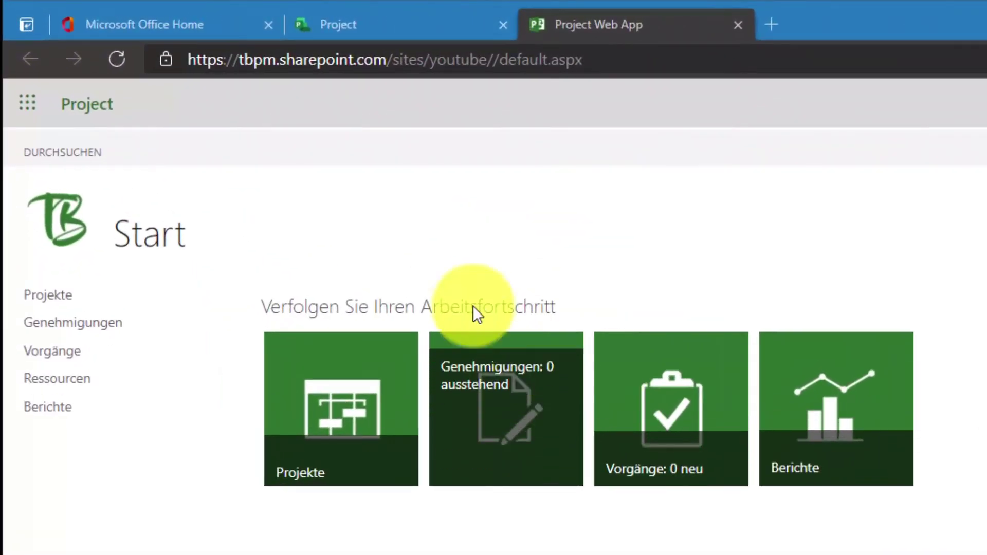
# Start editing the Project Web App site address in the browser's address bar.
pyautogui.click(188, 59)
pyautogui.click(189, 58)
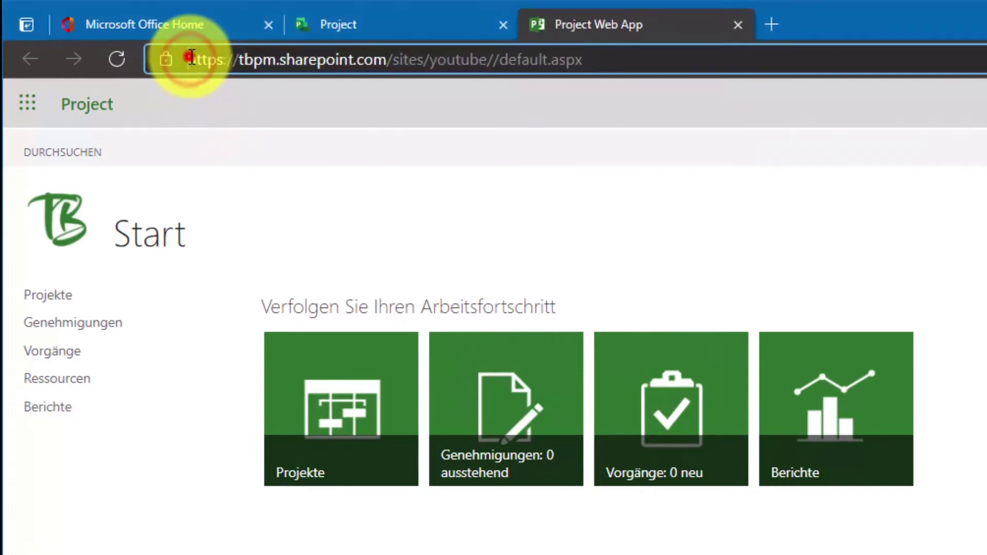
pyautogui.moveTo(191, 57); pyautogui.dragTo(491, 47)
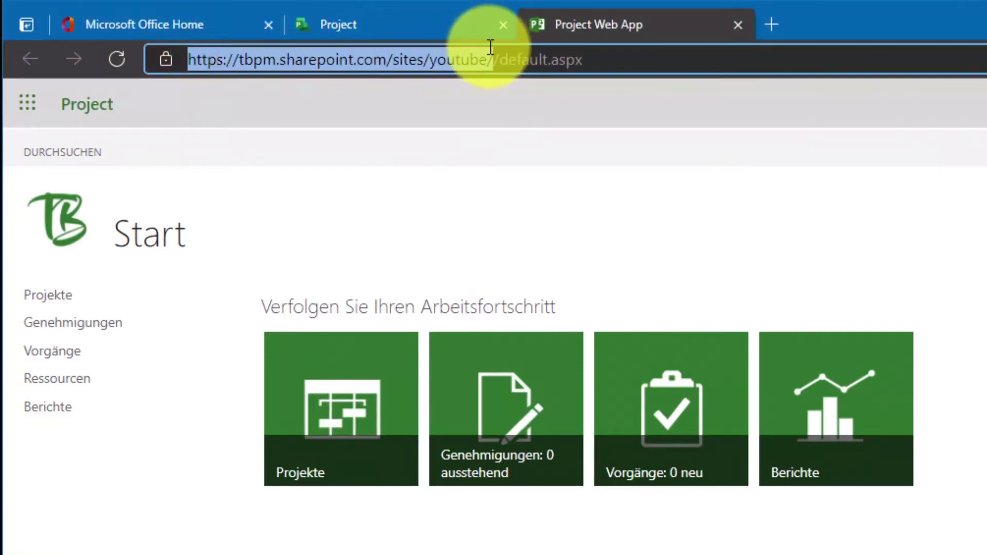
pyautogui.hotkey('ctrl', 'c')
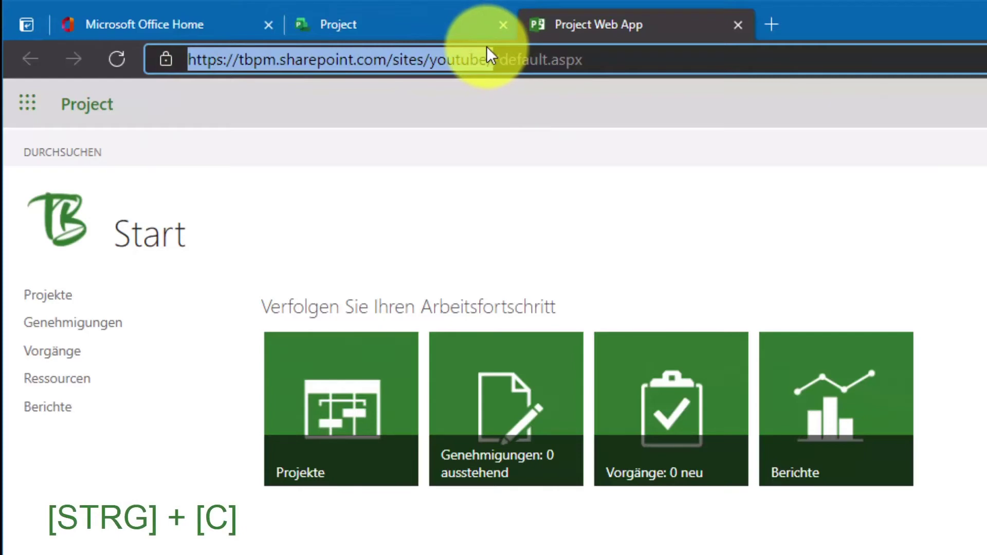
pyautogui.rightClick(404, 56)
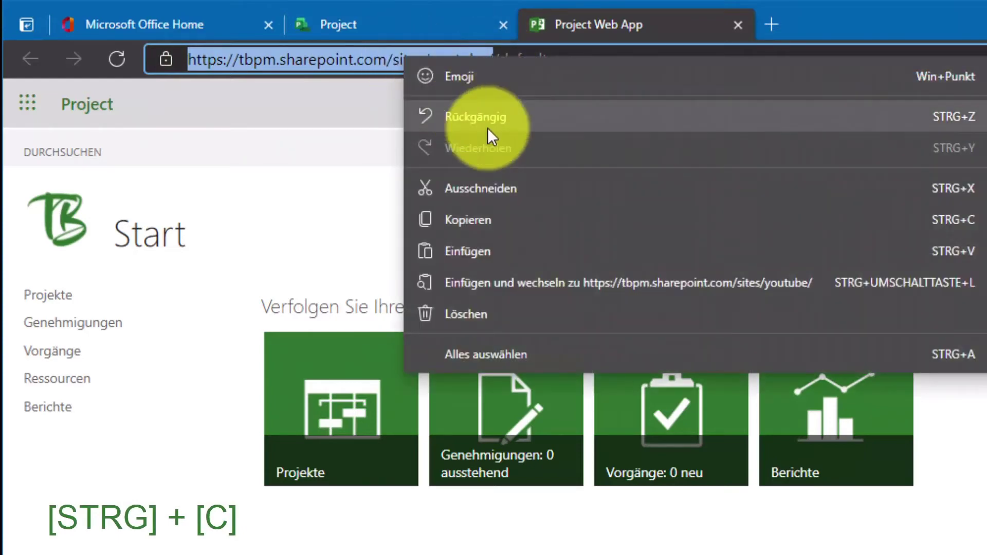
pyautogui.click(488, 218)
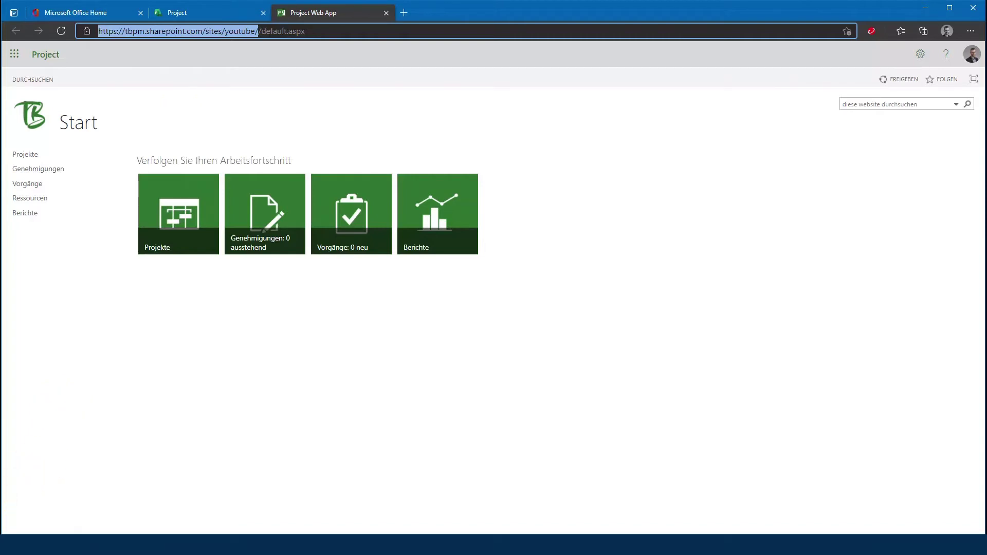
pyautogui.hotkey('alt', 'Tab')
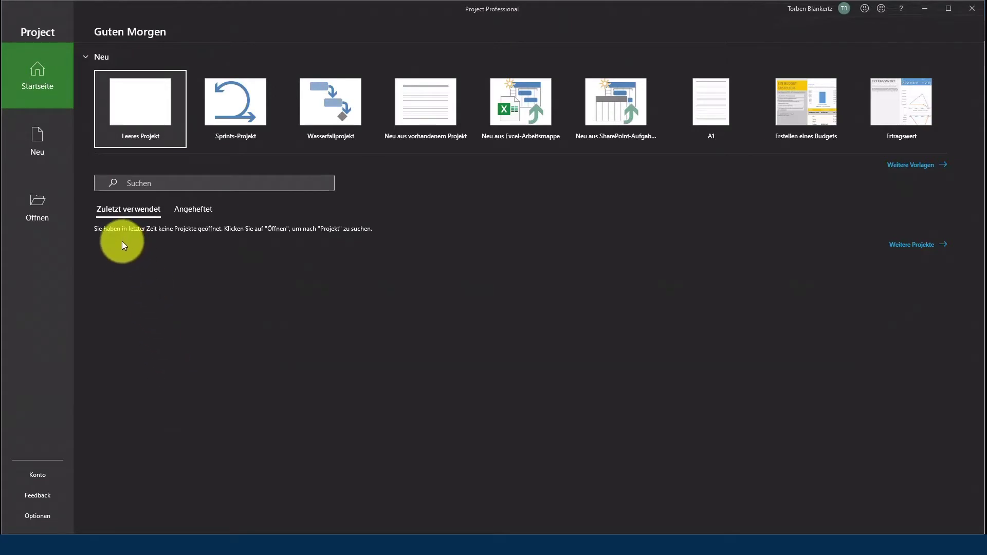
# Create a blank project and open Konten verwalten from Datei > Informationen.
pyautogui.click(138, 106)
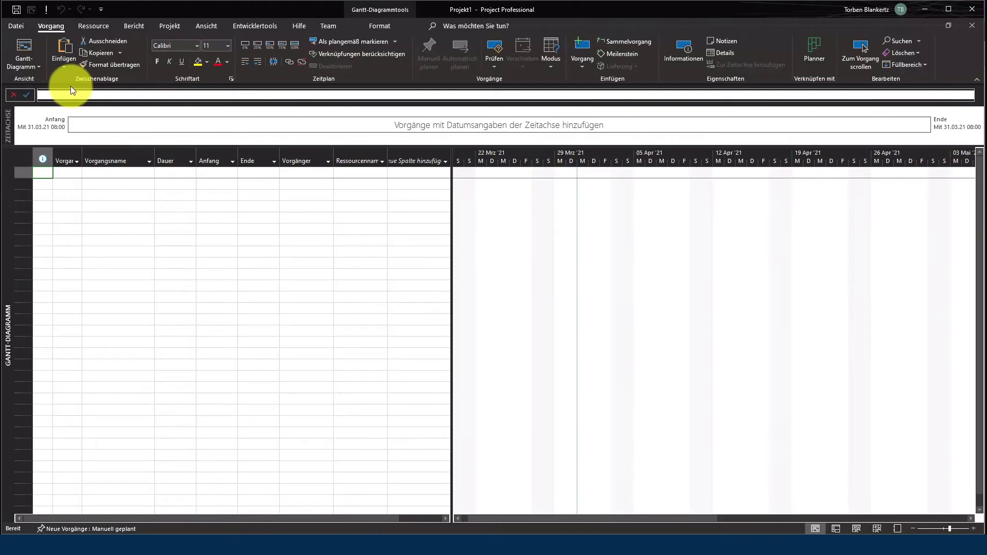
pyautogui.click(15, 27)
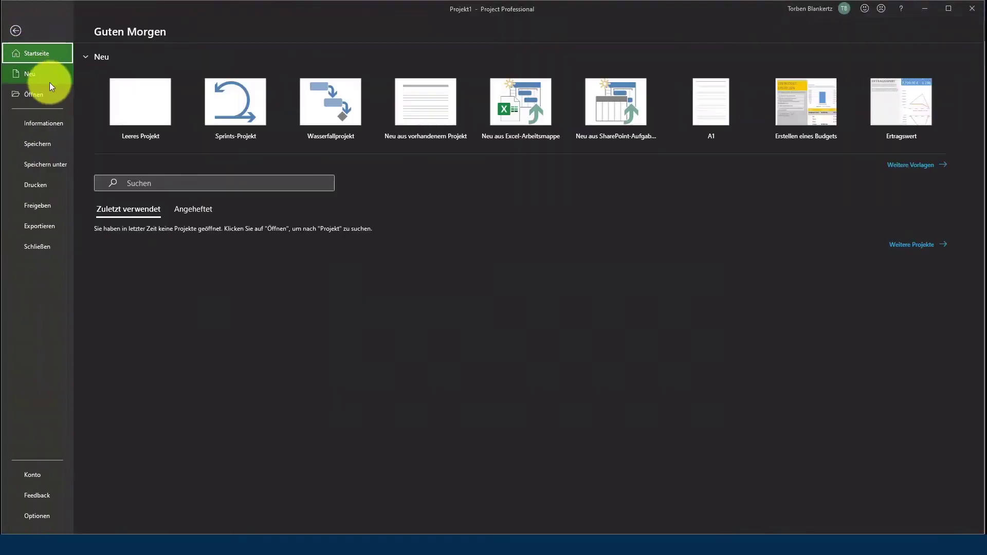
pyautogui.click(42, 123)
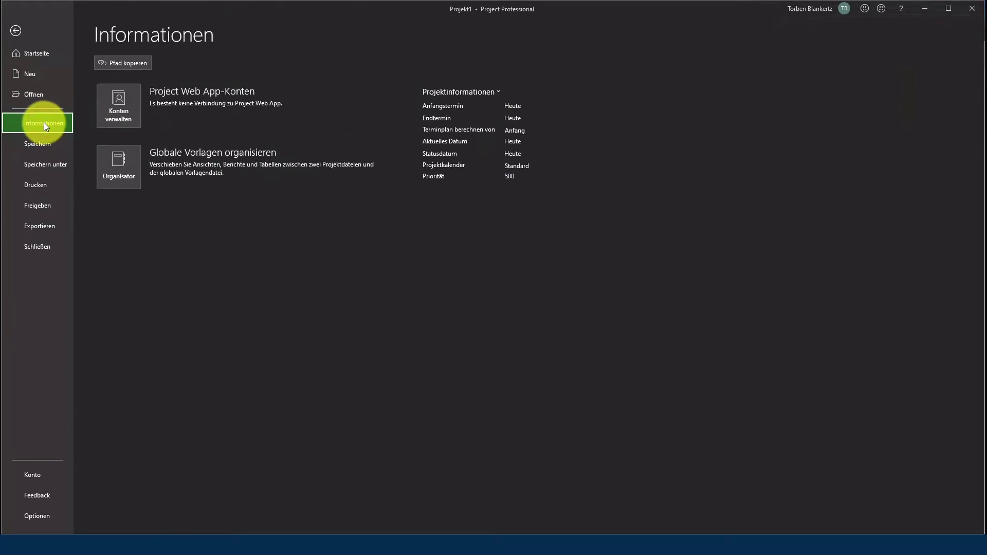
pyautogui.click(122, 111)
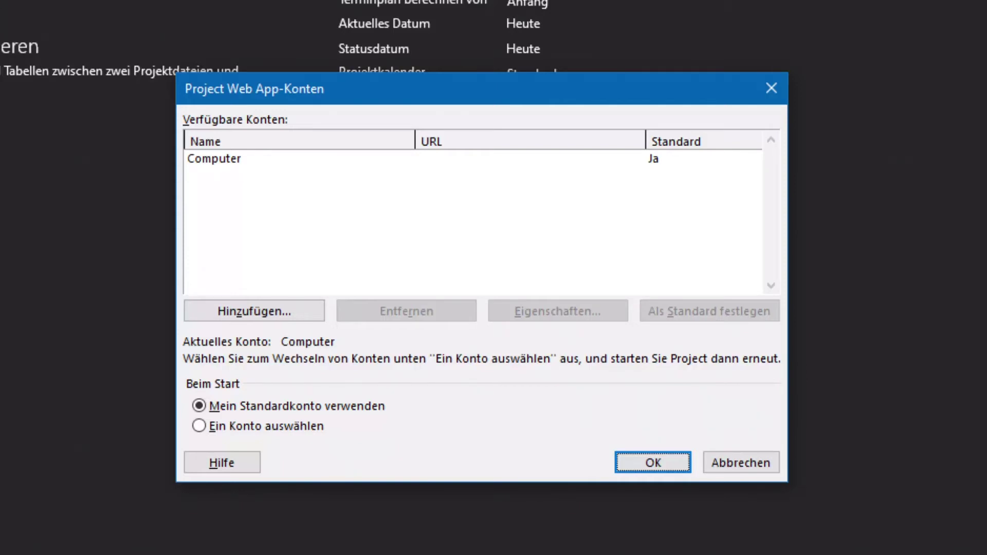
pyautogui.click(269, 318)
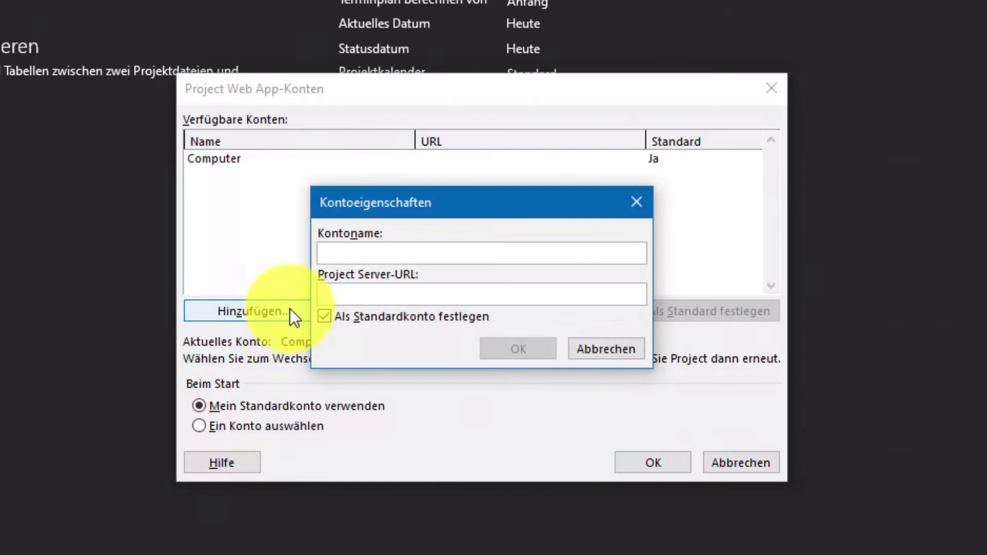
pyautogui.click(337, 253)
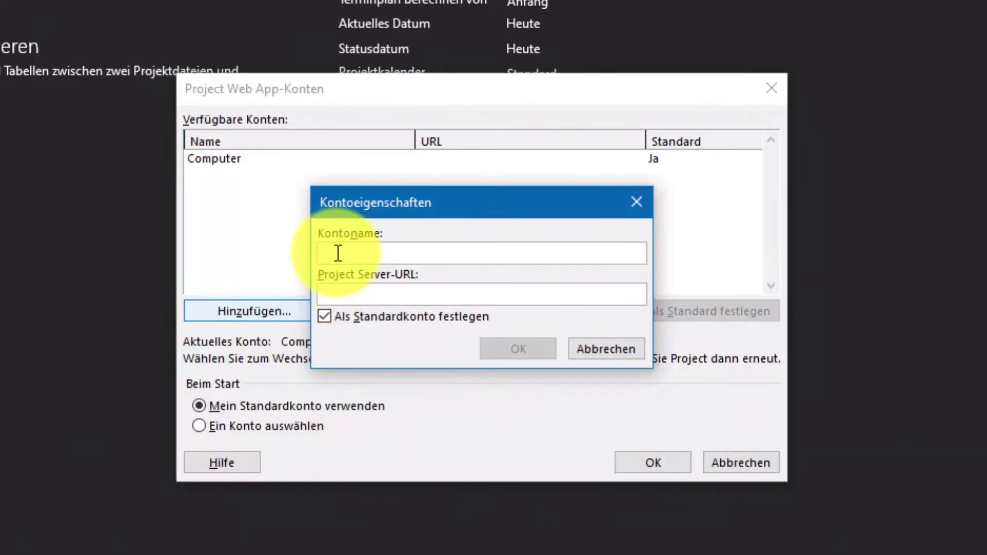
pyautogui.write('PWA YouTube')
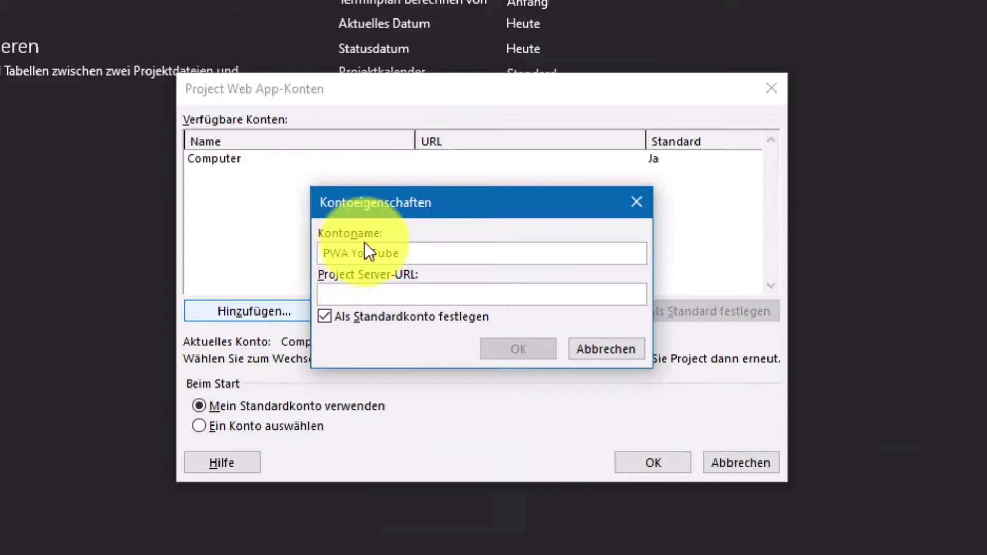
pyautogui.click(338, 294)
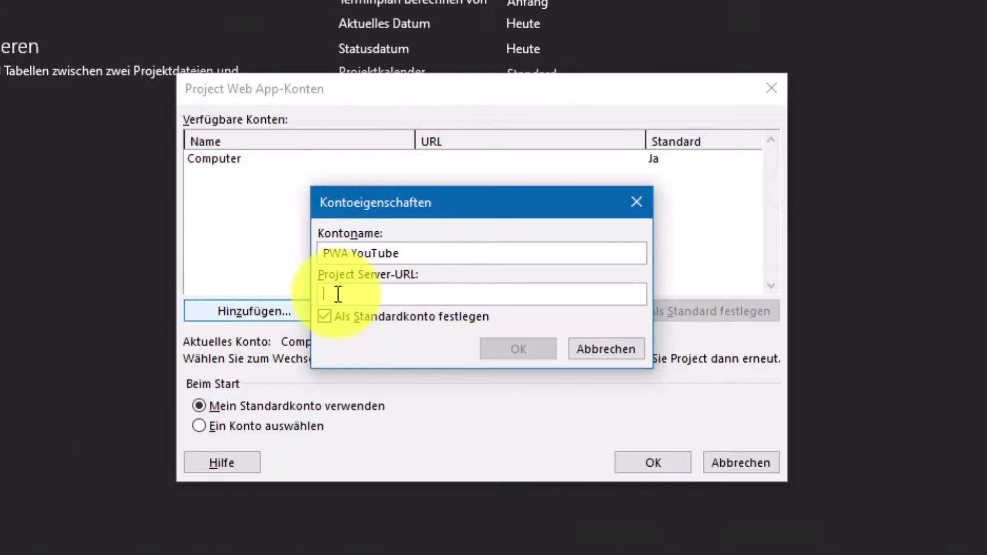
pyautogui.rightClick(338, 295)
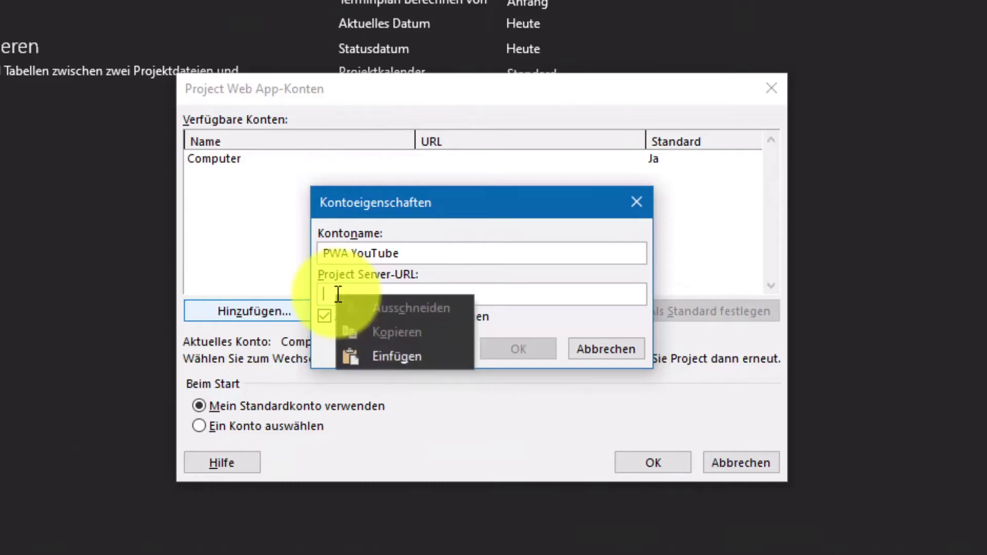
pyautogui.click(369, 354)
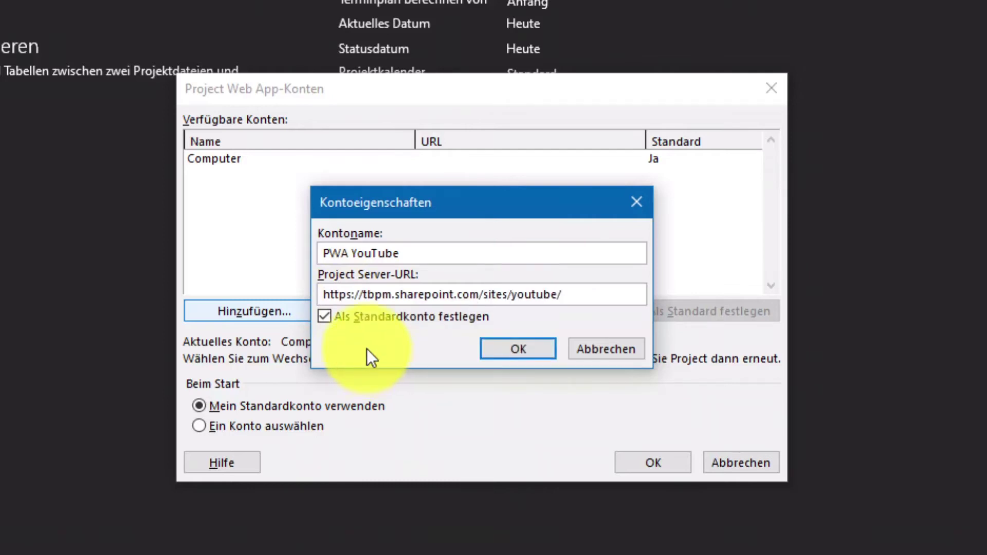
pyautogui.click(325, 317)
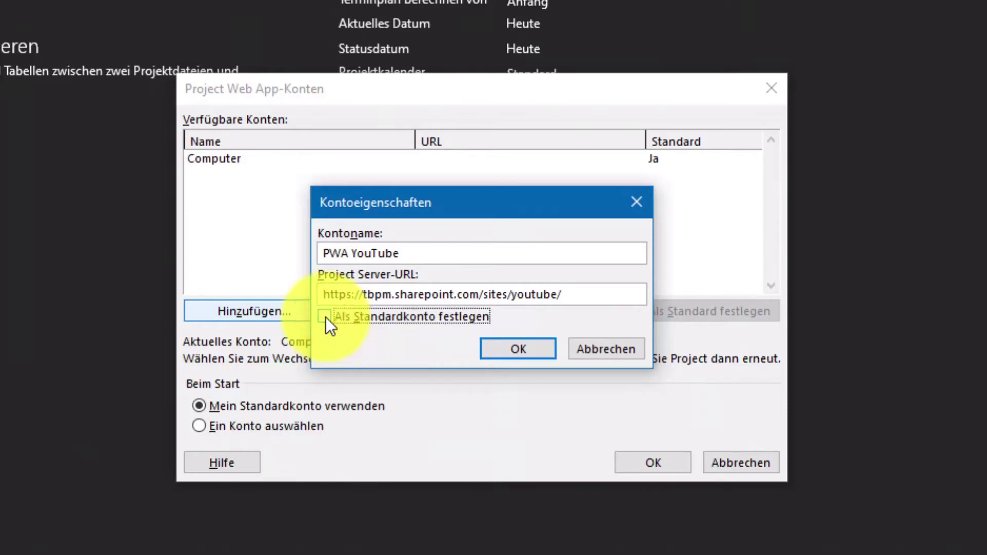
pyautogui.click(519, 348)
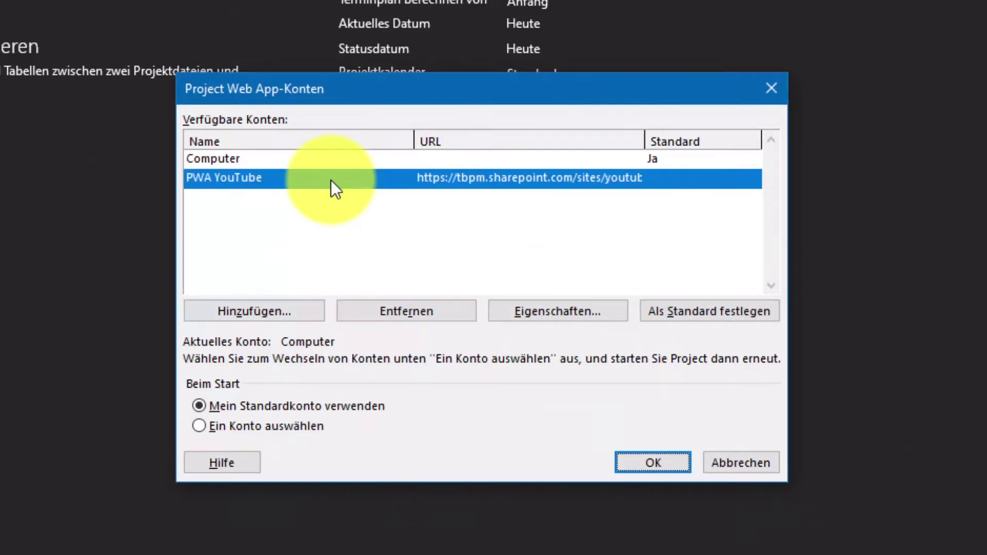
# Set the startup option to 'Ein Konto auswählen' and confirm the Project Web App-Konten dialog.
pyautogui.click(199, 426)
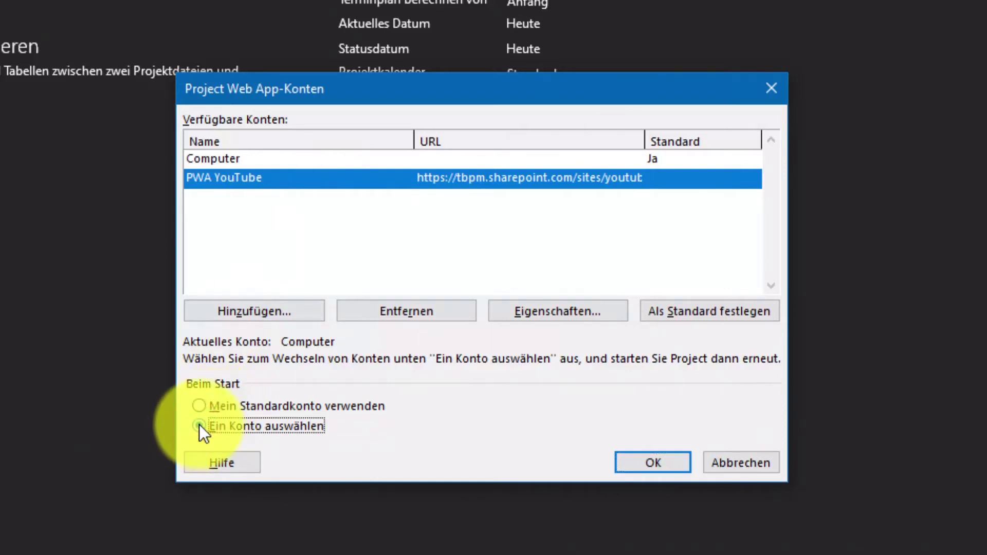
pyautogui.click(199, 406)
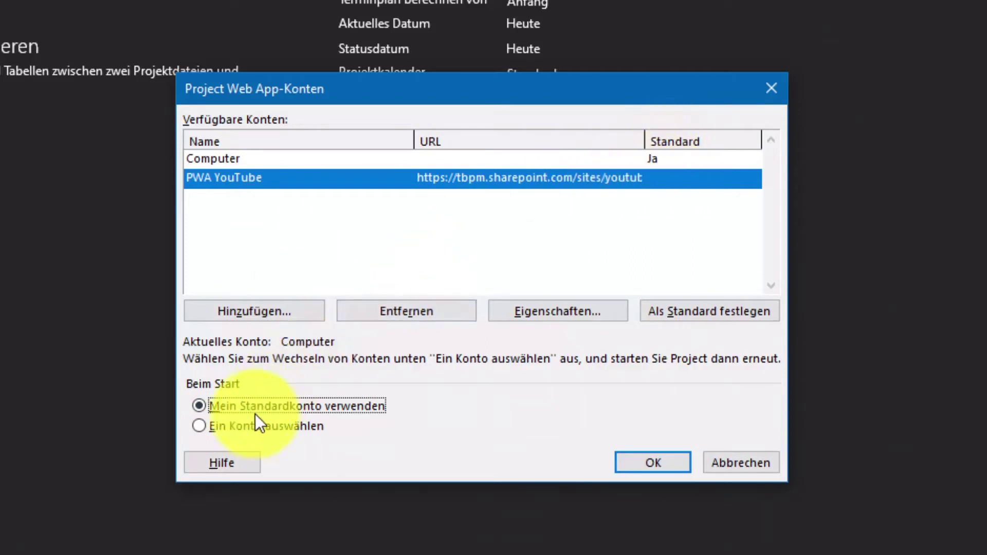
pyautogui.click(235, 162)
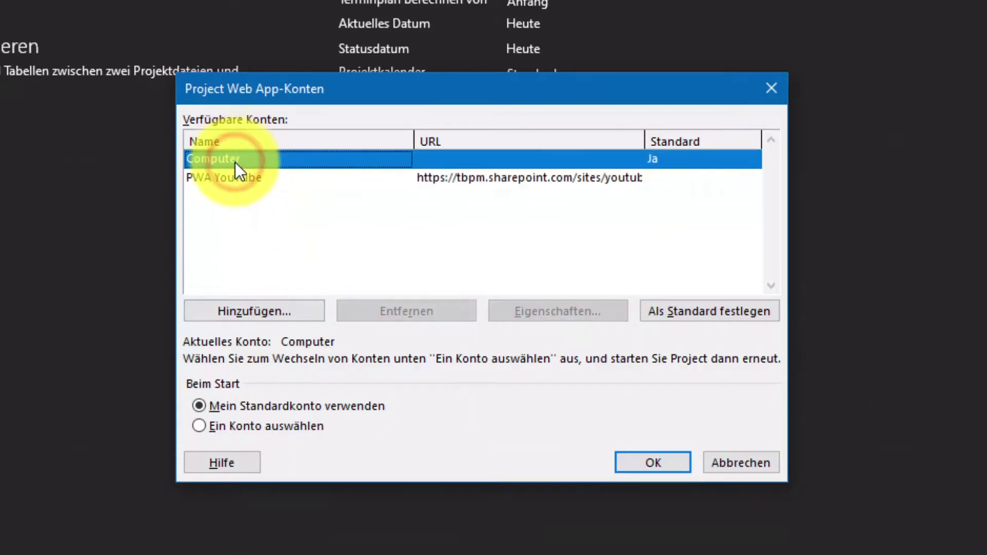
pyautogui.click(236, 180)
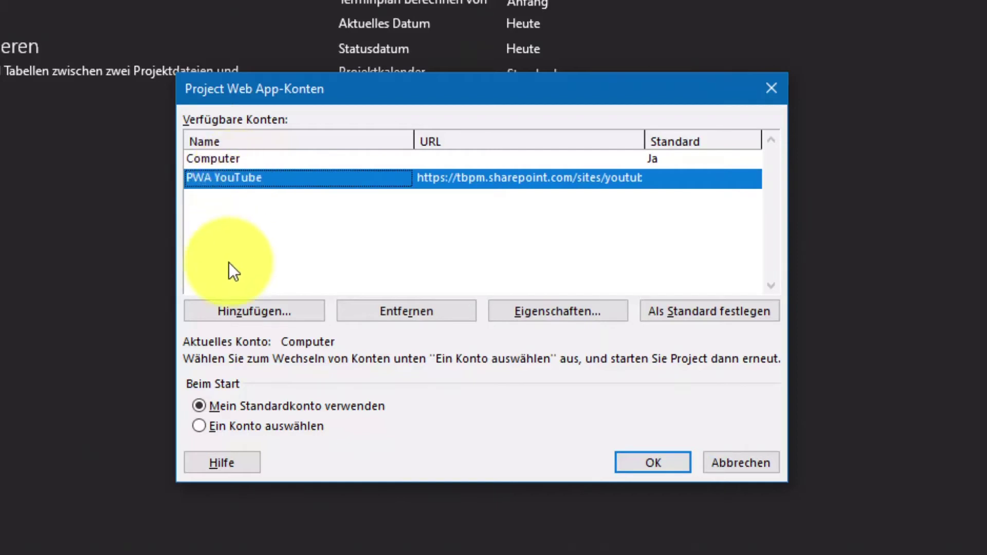
pyautogui.click(199, 427)
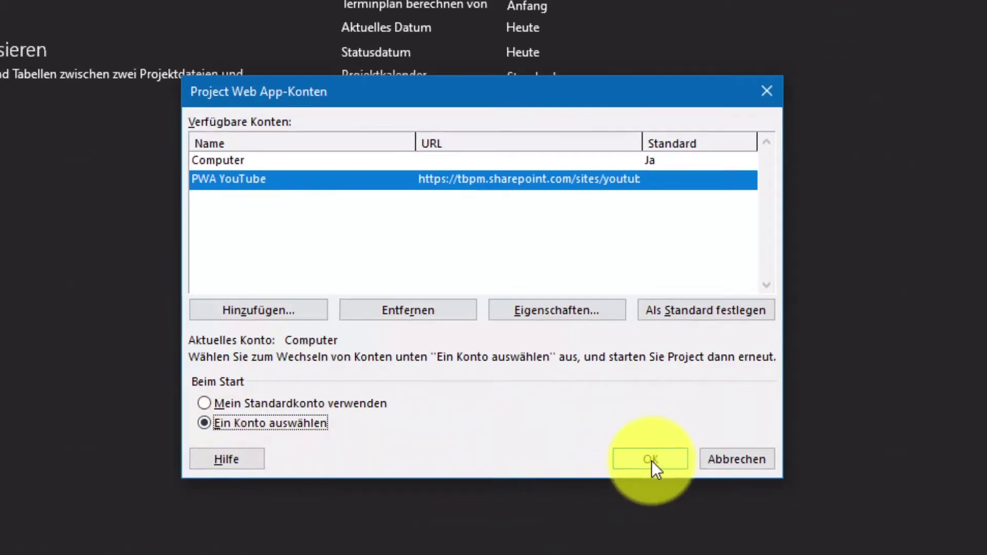
pyautogui.click(650, 459)
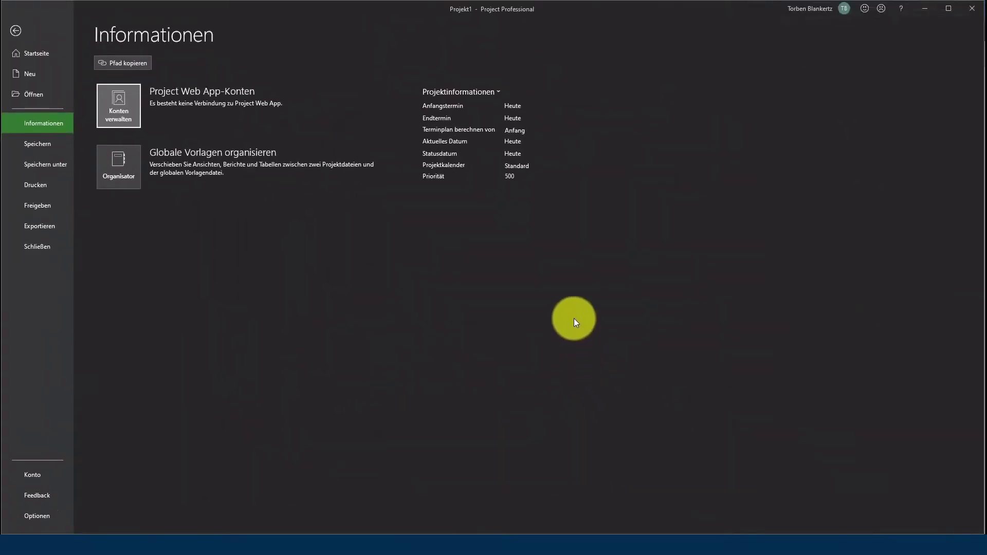
# Restart Project, sign in with the PWA YouTube profile, and create a blank project.
pyautogui.click(972, 8)
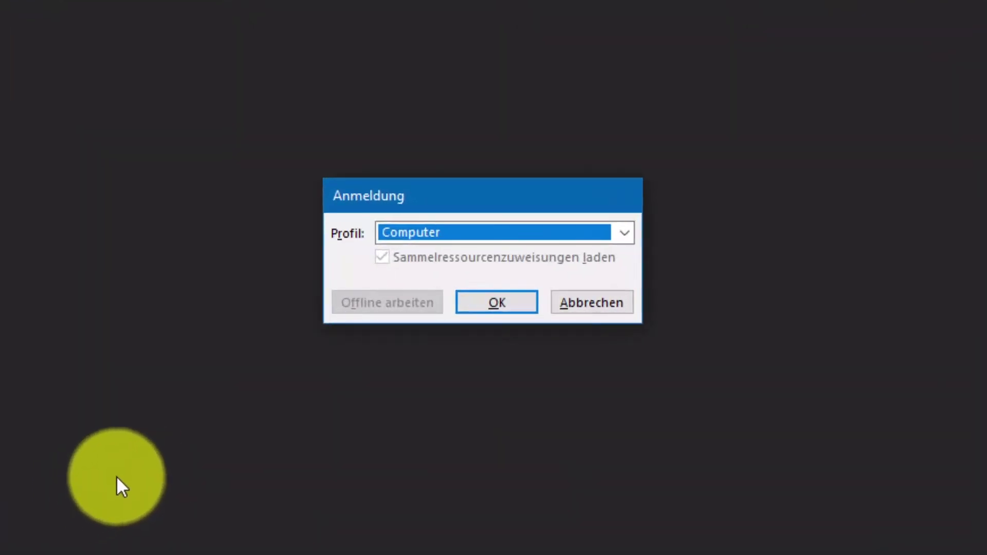
pyautogui.click(628, 230)
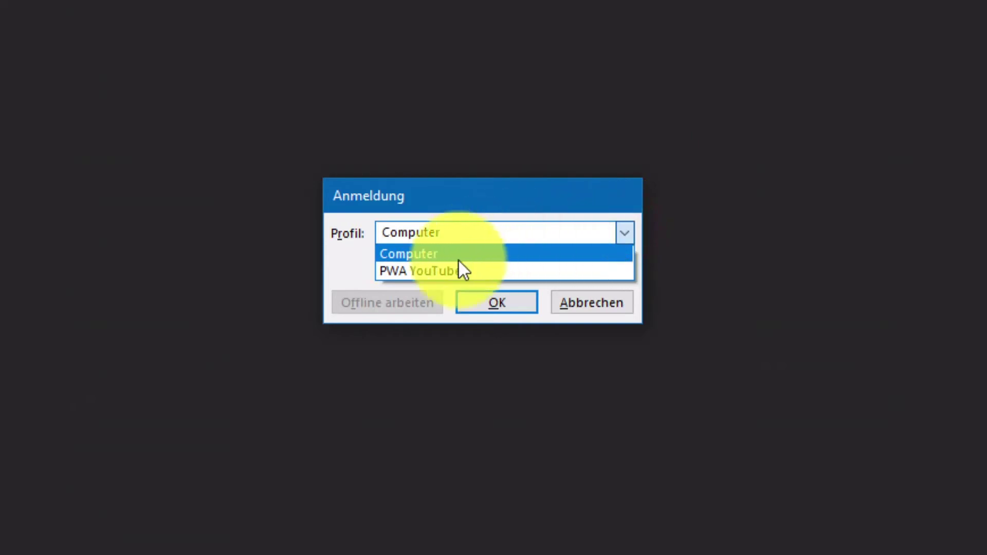
pyautogui.click(424, 271)
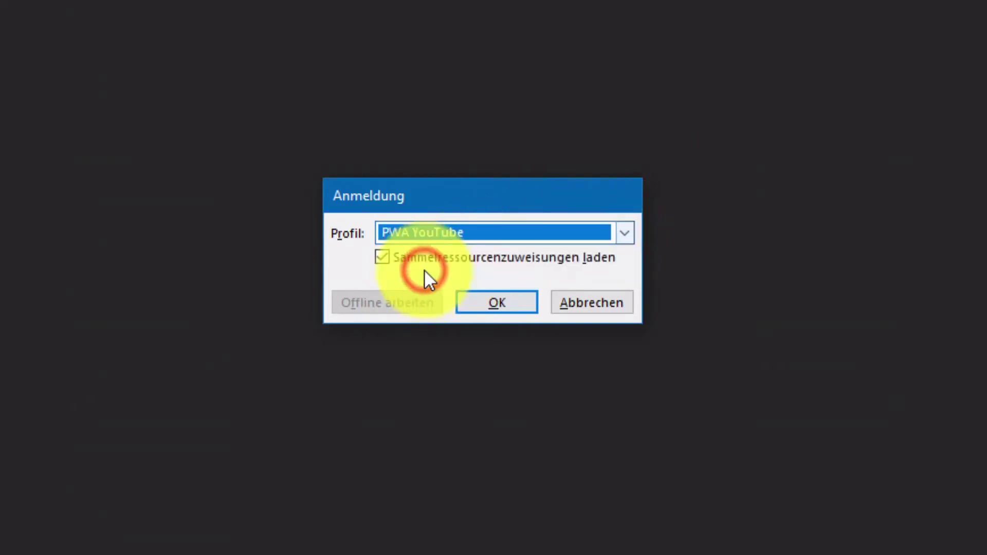
pyautogui.click(501, 303)
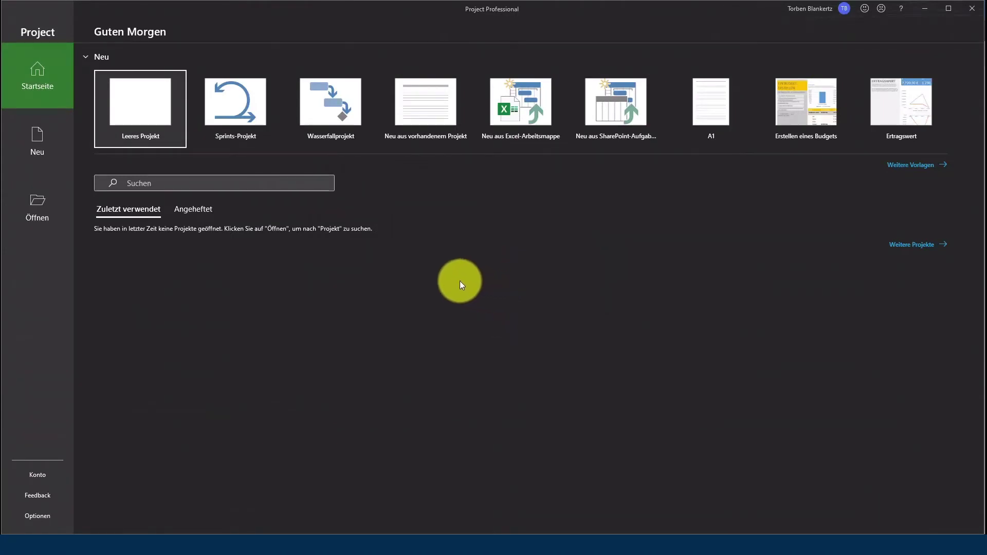
pyautogui.click(134, 113)
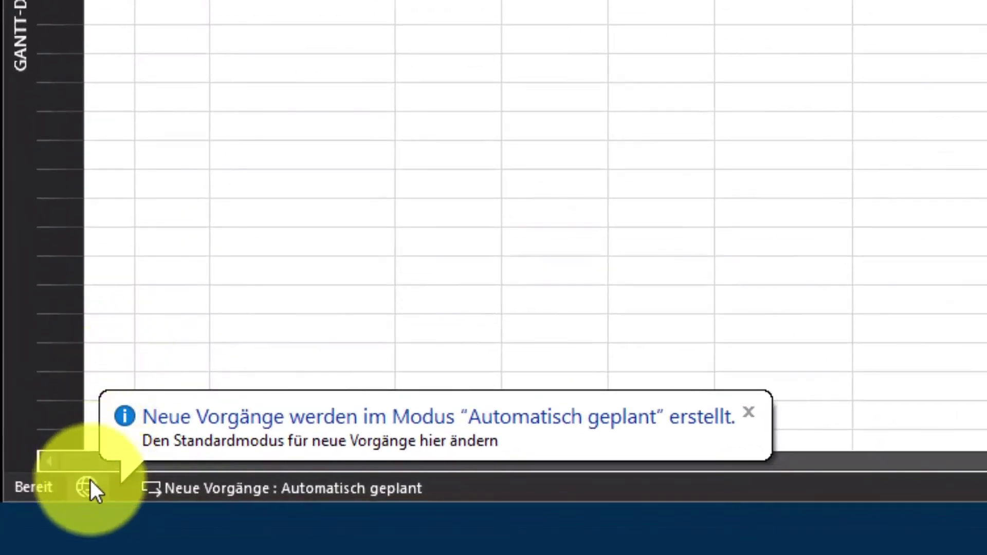
# Confirm via the status-bar globe that Projekt1 is connected to PWA YouTube.
pyautogui.moveTo(90, 486)
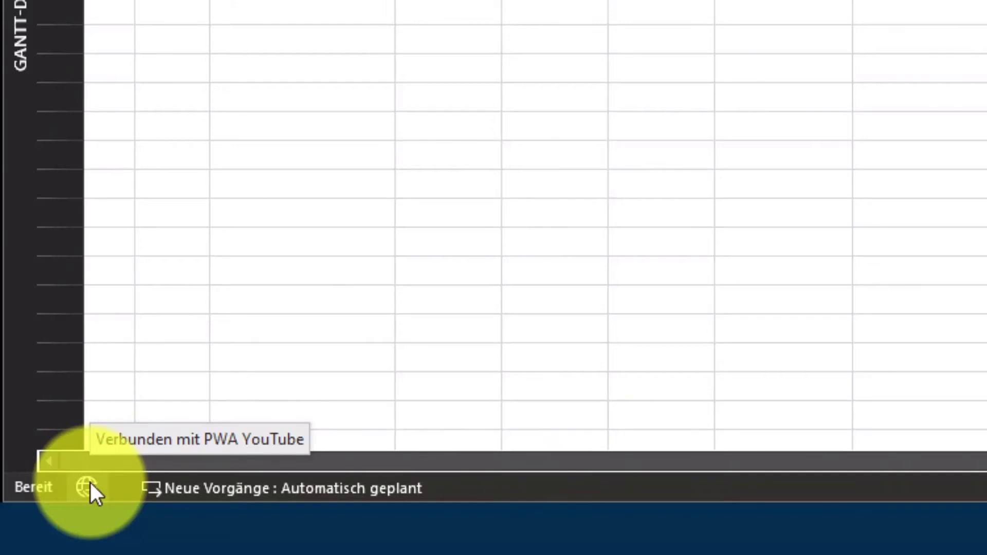
pyautogui.click(86, 486)
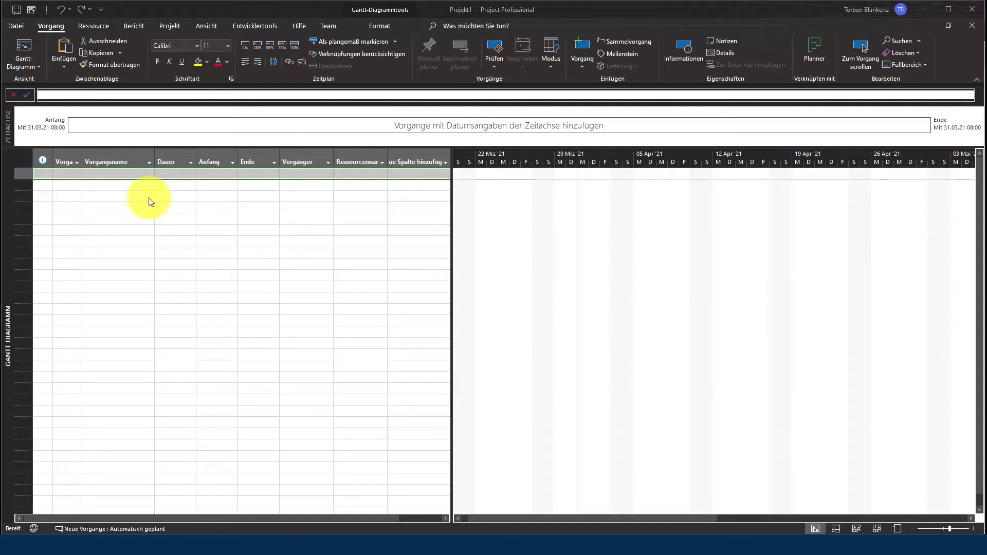
pyautogui.click(117, 174)
# Name the first task 'Planner', keeping its estimated one-day duration on 31.03.21.
pyautogui.write('P')
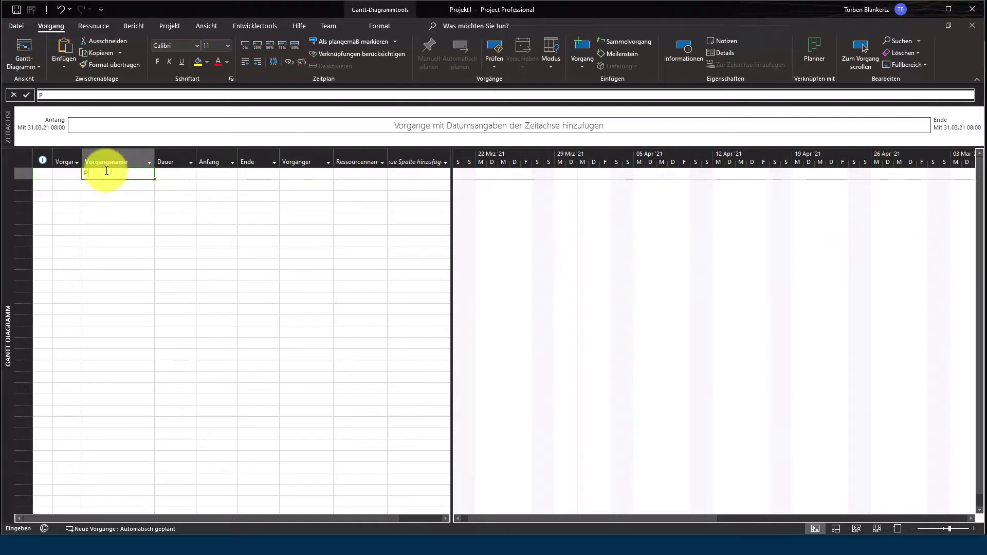
pyautogui.write('lanner')
pyautogui.press('Tab')
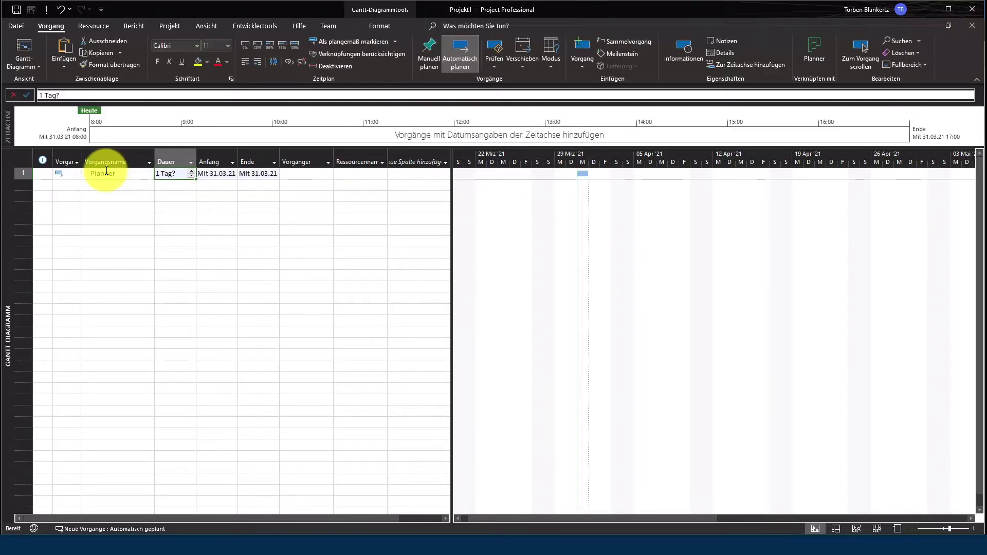
pyautogui.click(106, 171)
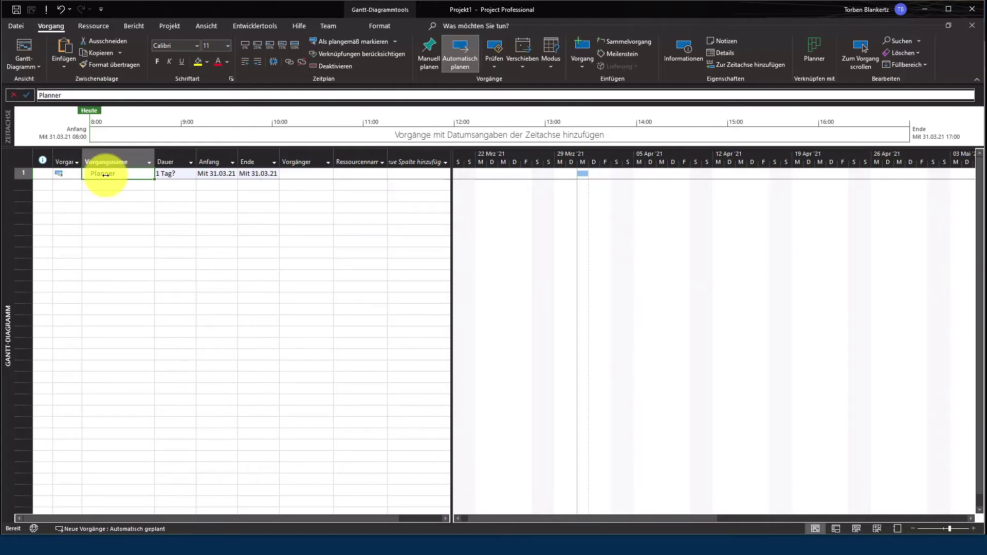
# Save the project to the PWA YouTube server as 'Planner YouTube'.
pyautogui.click(28, 28)
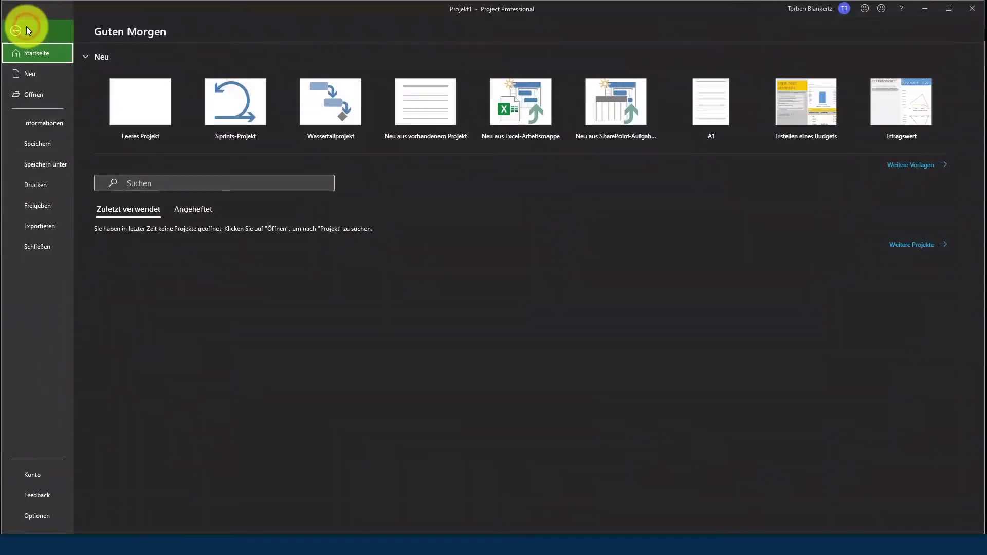
pyautogui.click(42, 144)
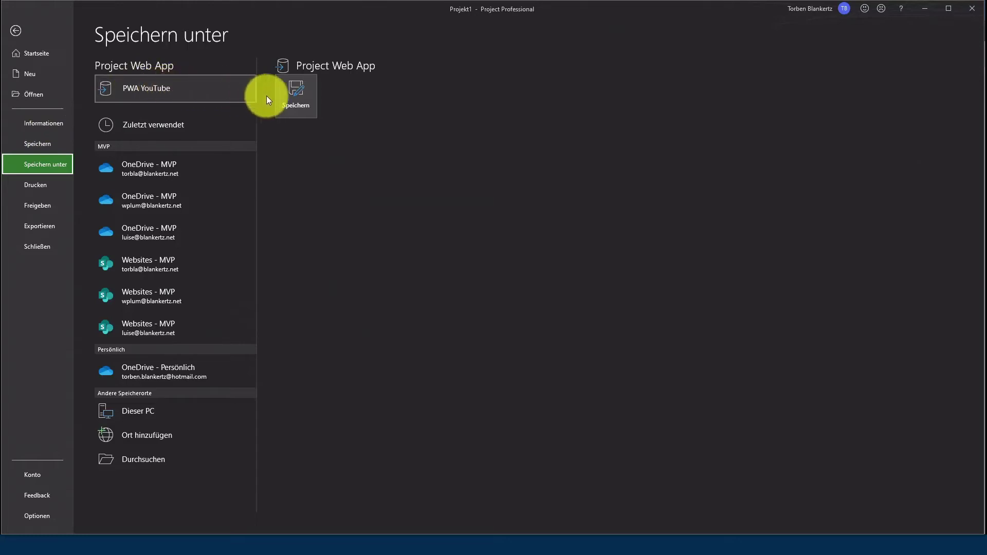
pyautogui.click(298, 93)
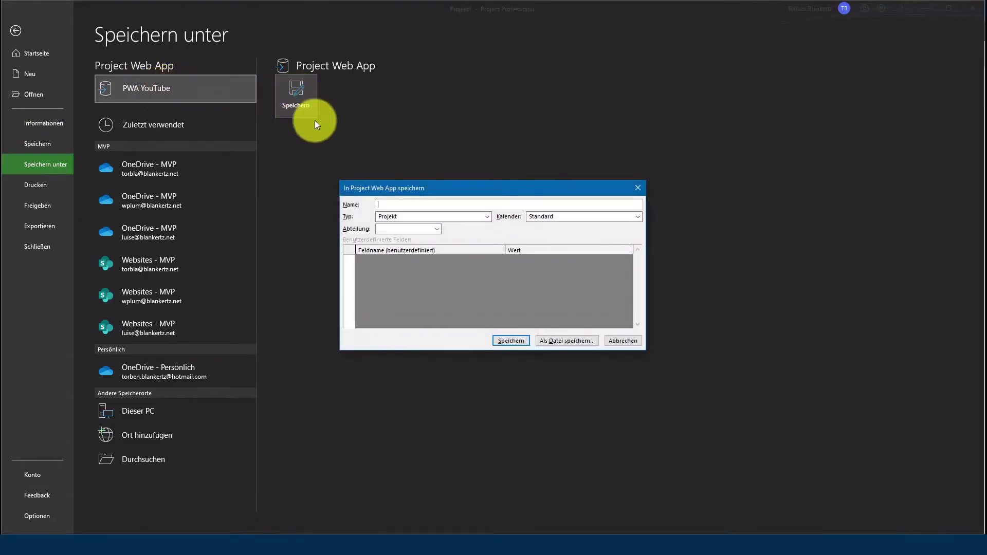
pyautogui.click(393, 203)
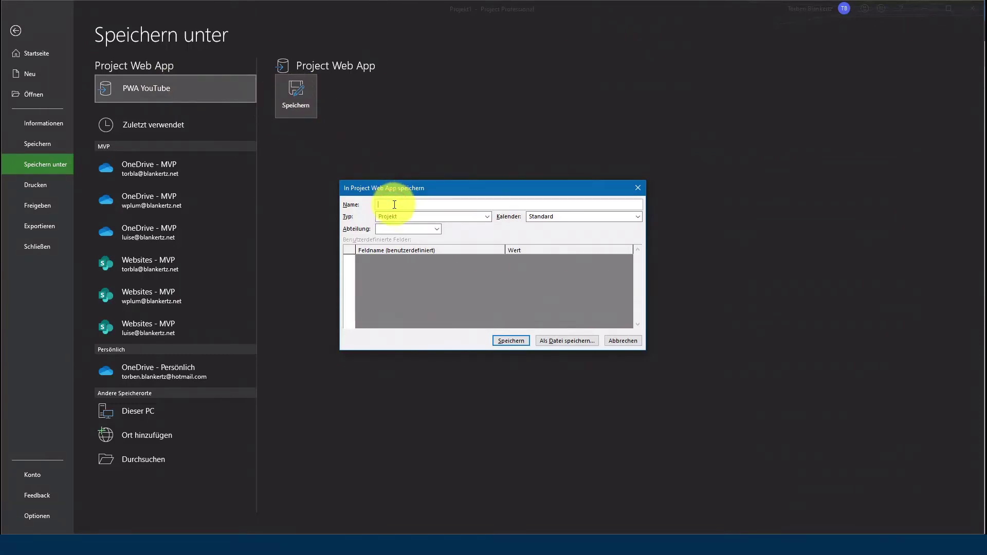
pyautogui.write('Planner YouTube')
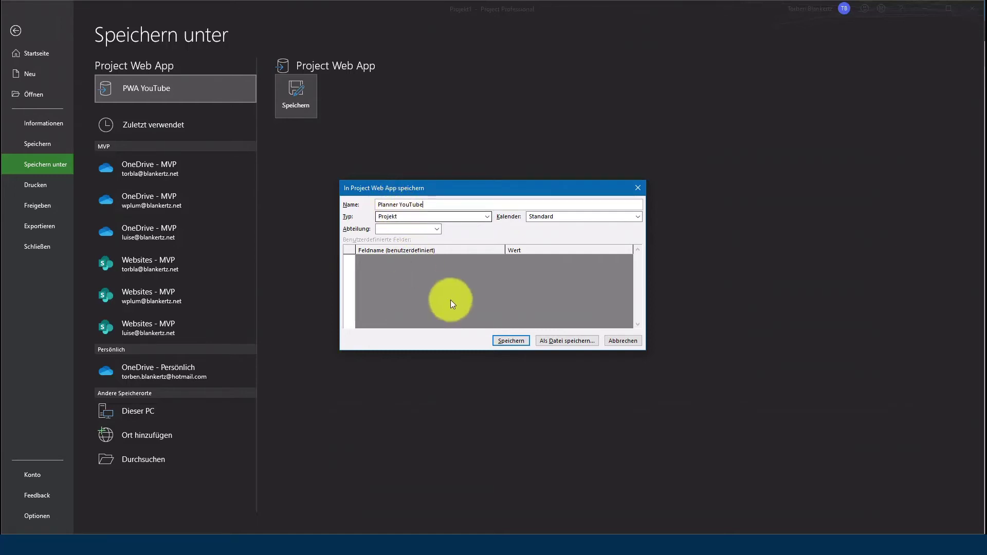
pyautogui.click(511, 342)
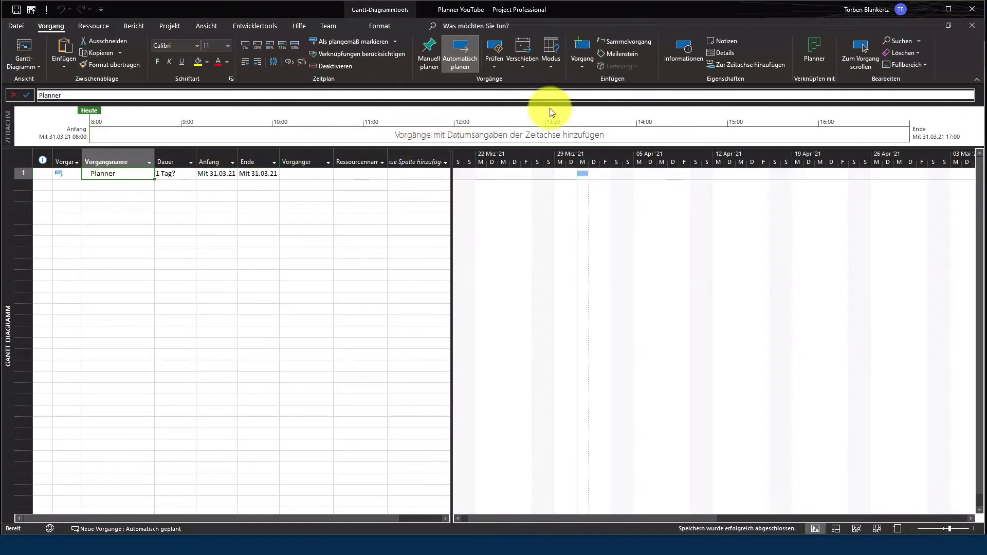
pyautogui.click(811, 51)
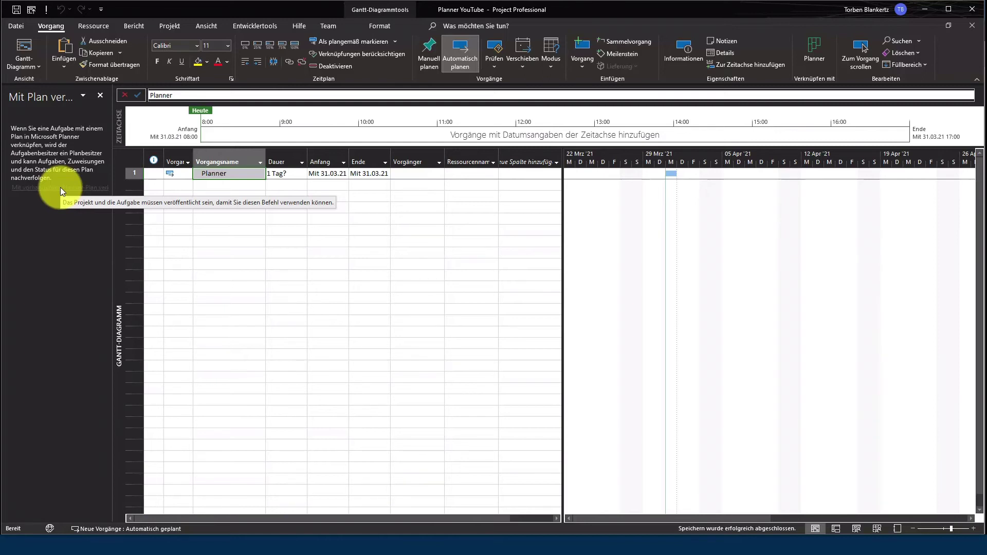
# Close the Mit Plan verknüpfen pane, which says the project must be published first.
pyautogui.click(104, 95)
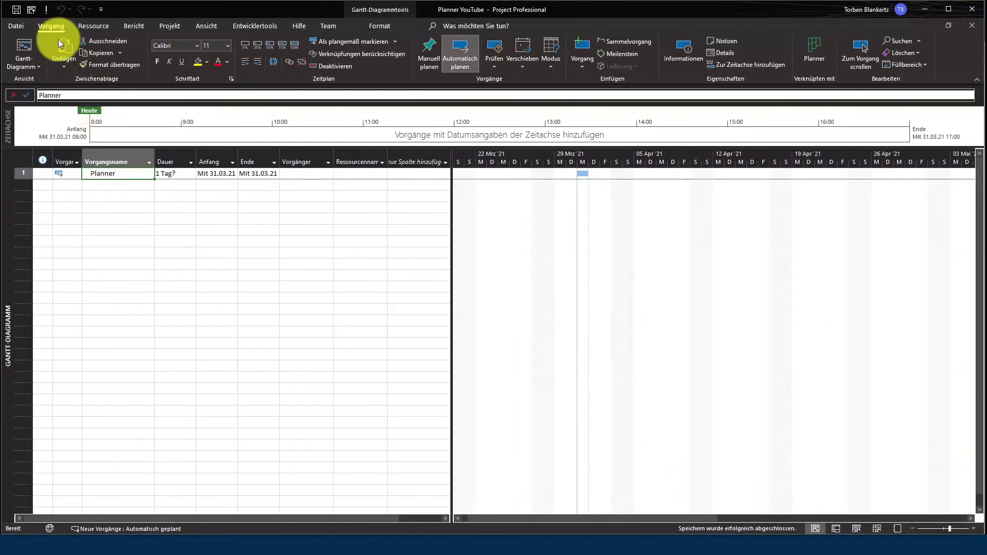
# Publish the Planner YouTube project to Project Web App from Datei > Informationen.
pyautogui.click(20, 27)
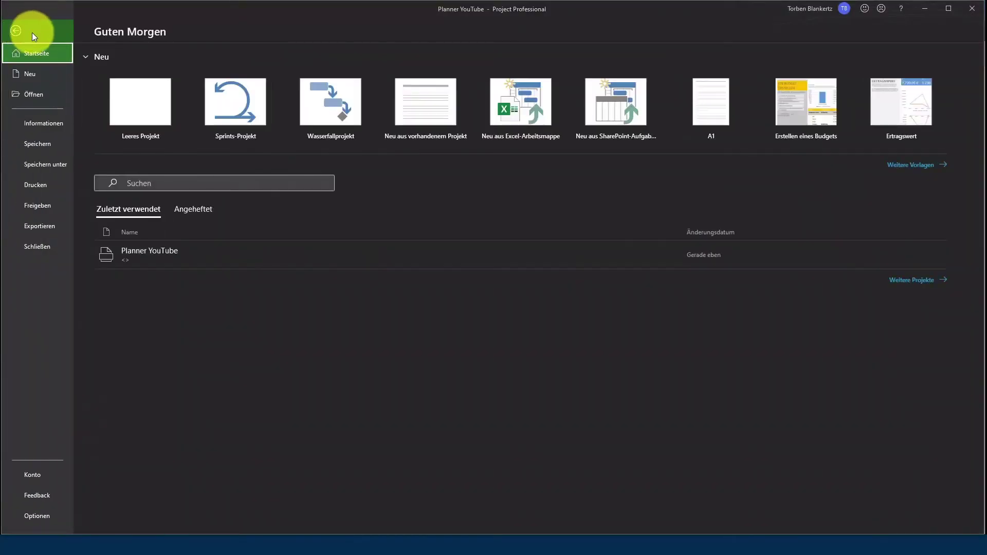
pyautogui.click(39, 126)
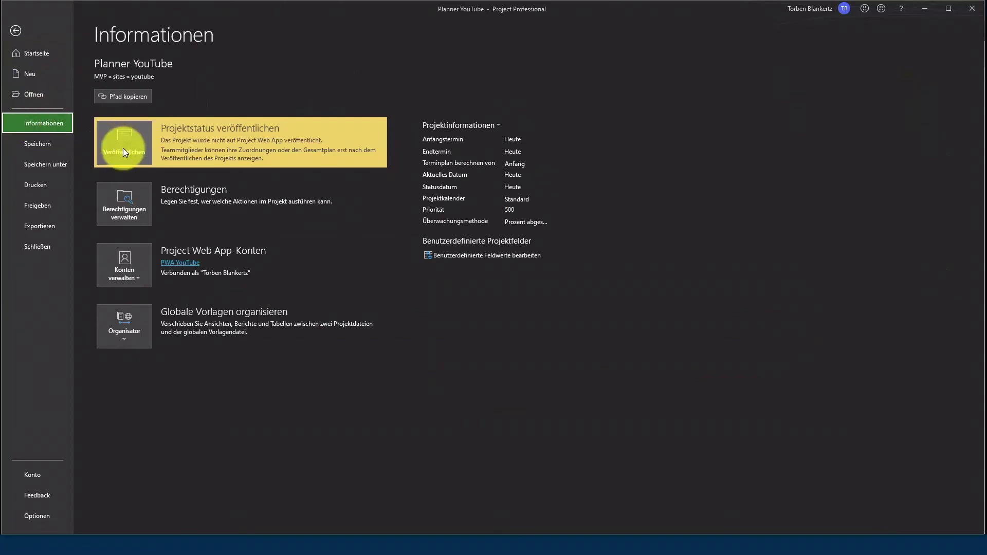
pyautogui.click(123, 149)
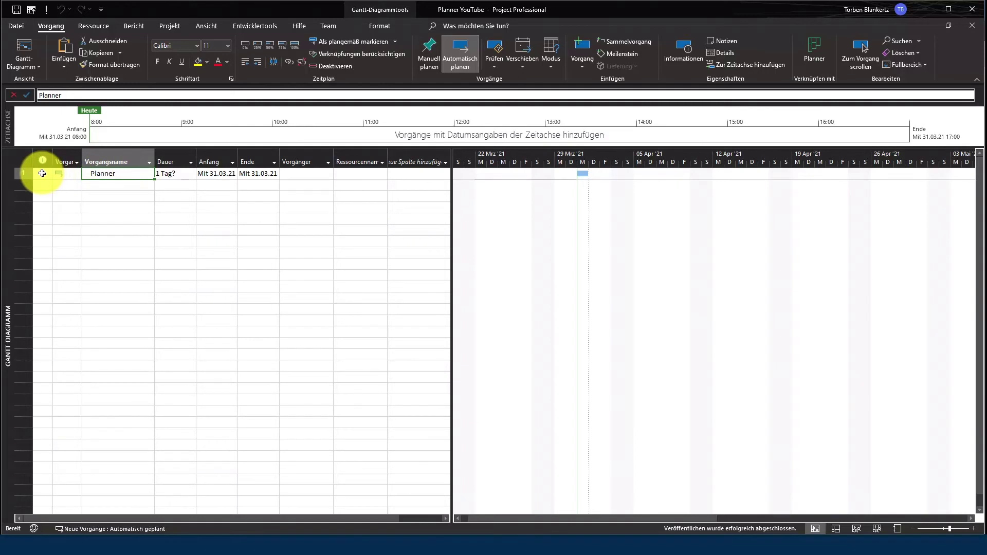
pyautogui.click(19, 173)
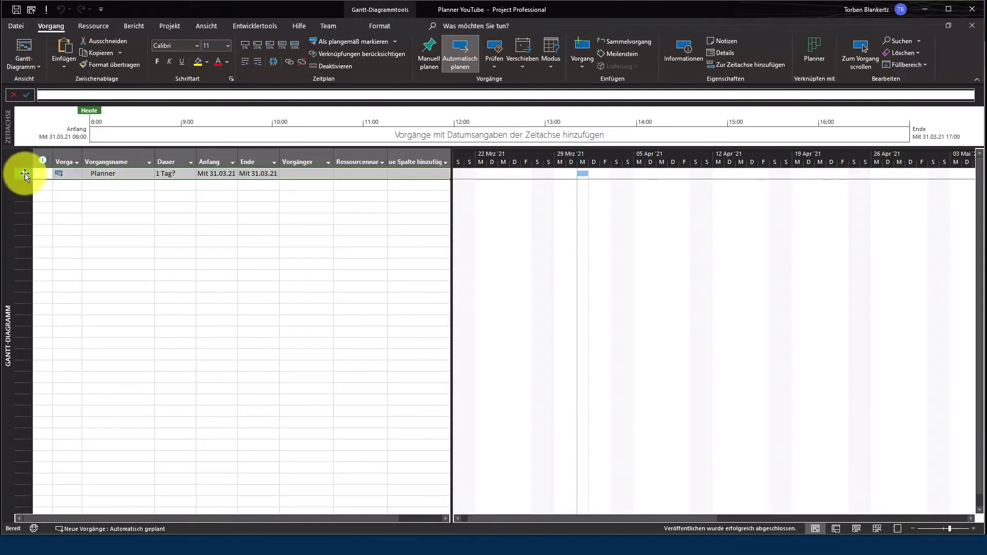
# Link the Planner task to the existing Webcast YouTube plan in the Webcast YouTube group.
pyautogui.click(817, 48)
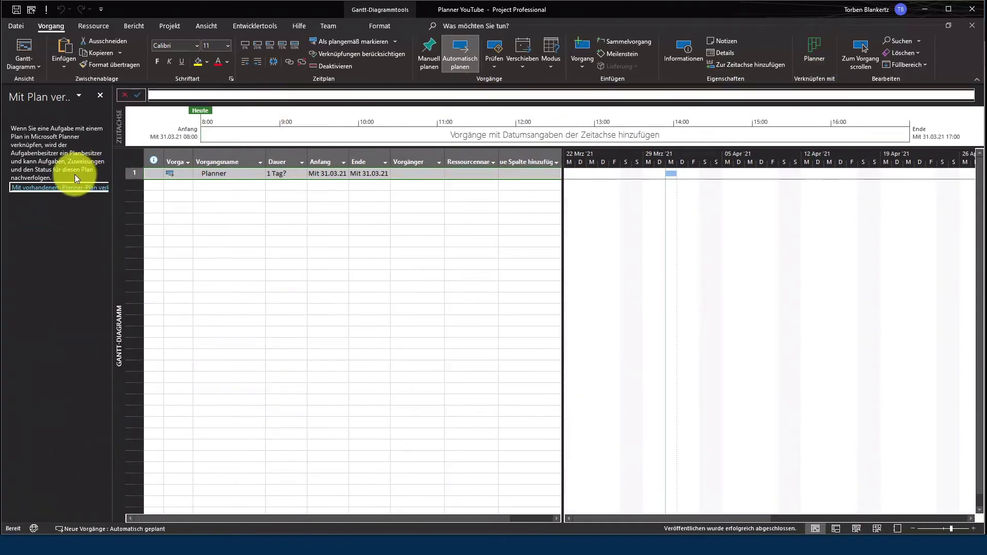
pyautogui.click(45, 188)
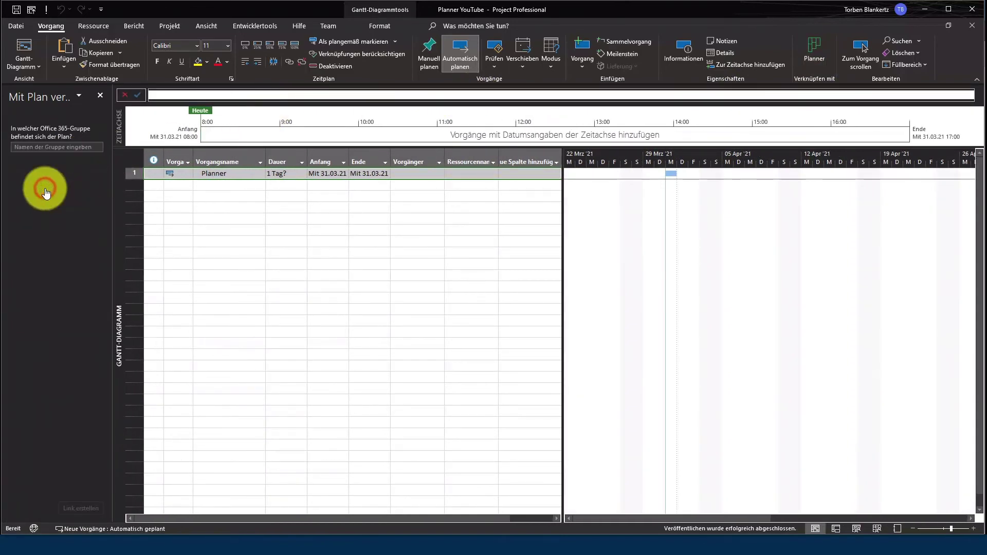
pyautogui.click(31, 152)
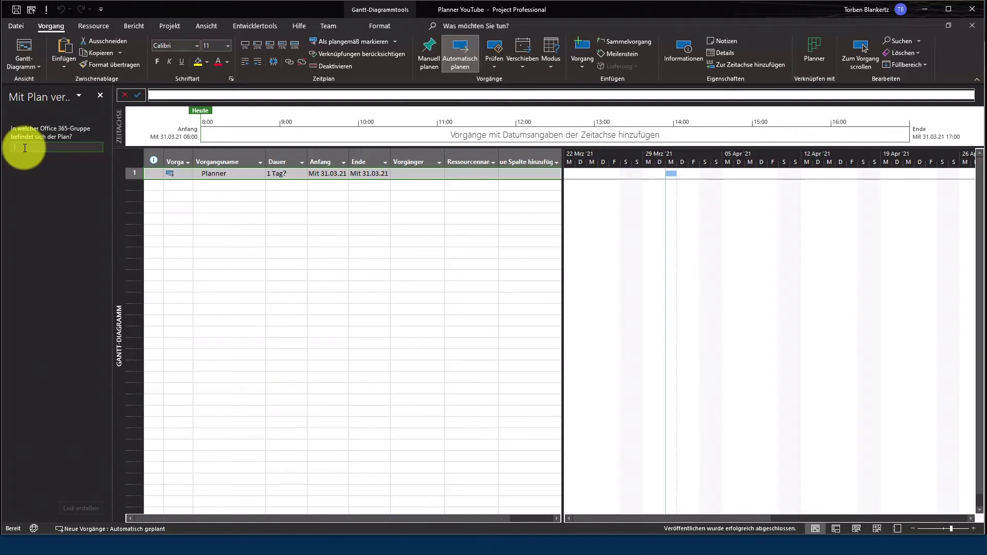
pyautogui.write('Web')
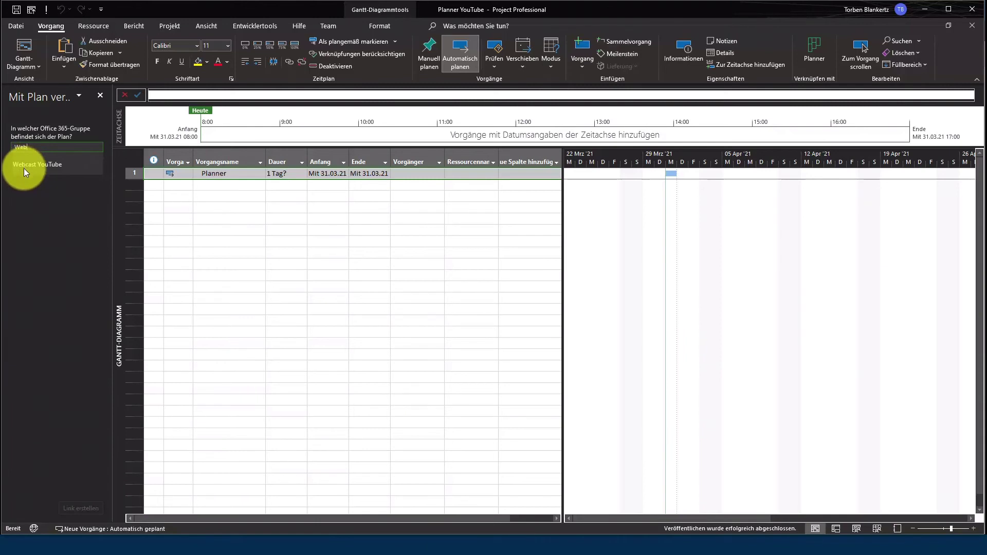
pyautogui.click(24, 166)
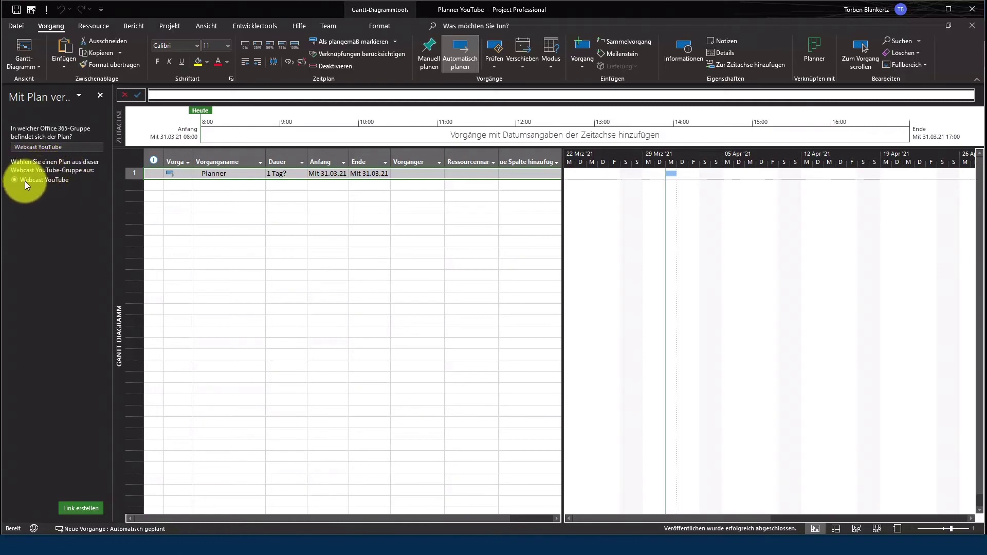
pyautogui.click(83, 510)
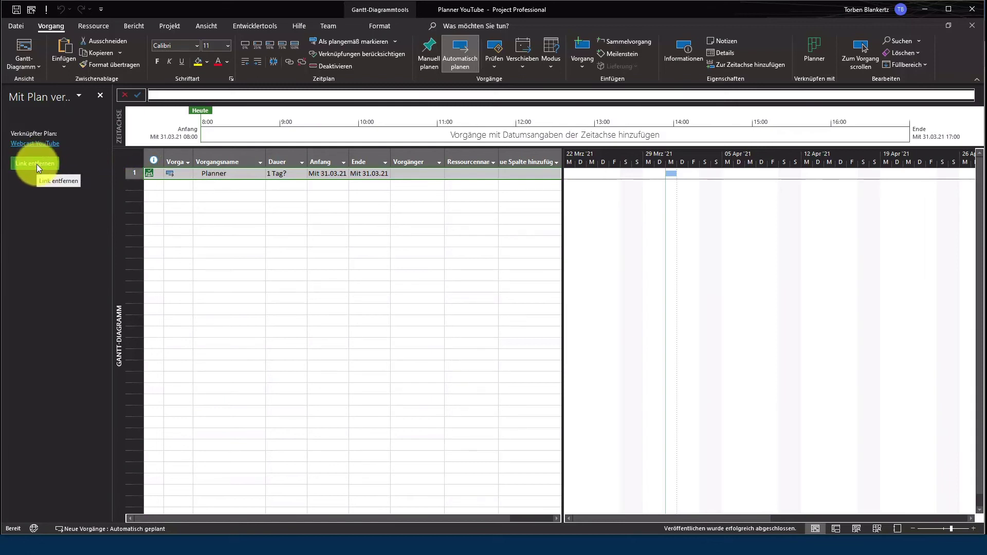
# Close the linking pane and open the linked Webcast YouTube plan in Planner.
pyautogui.click(99, 96)
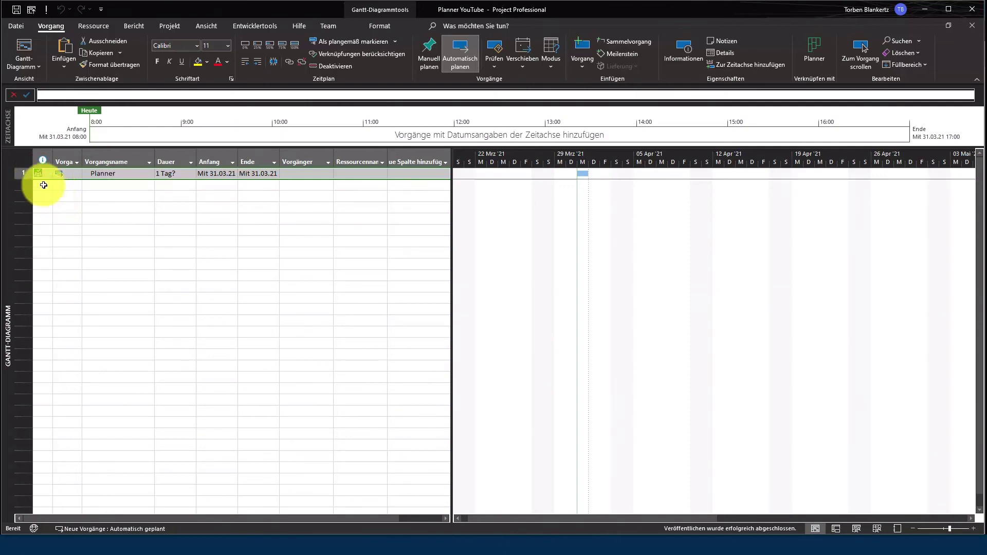
pyautogui.click(41, 175)
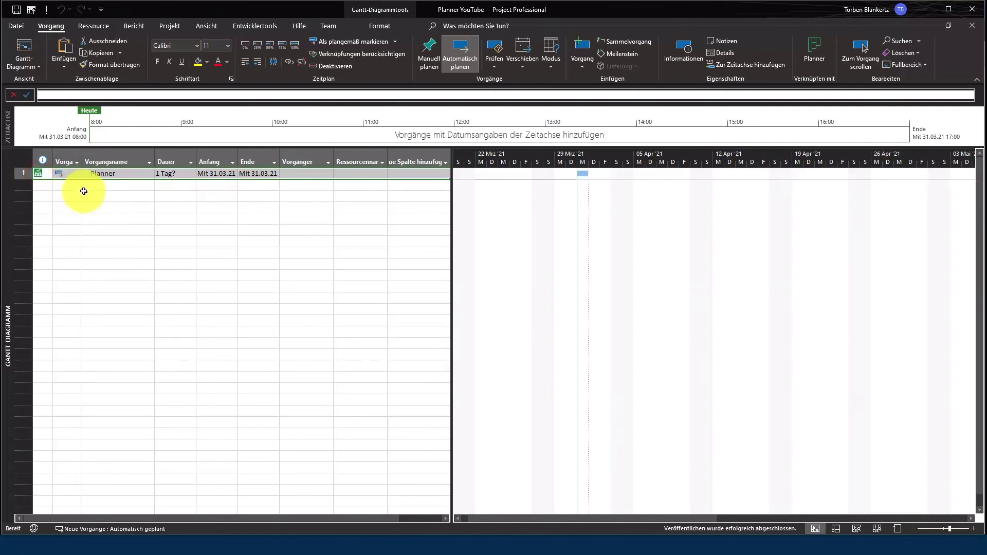